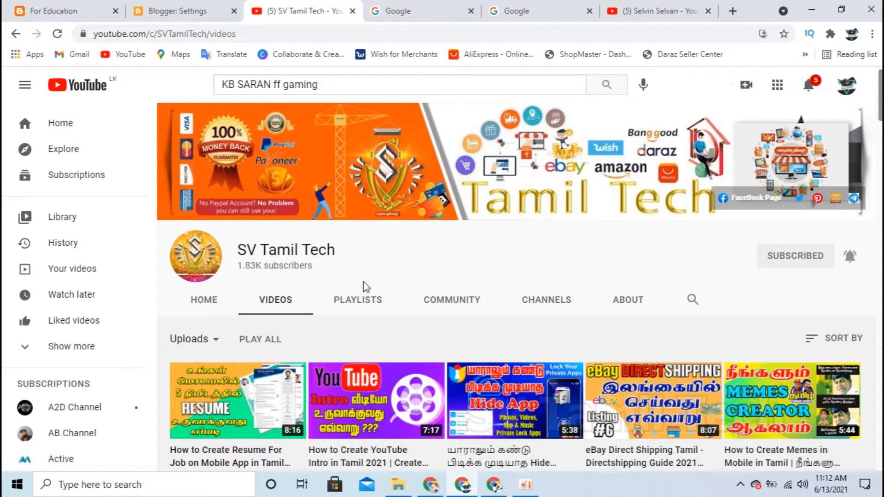
# Look through the SV Tamil Tech channel's playlists, uploaded videos and notification options.
pyautogui.scroll(-1, 363, 286)
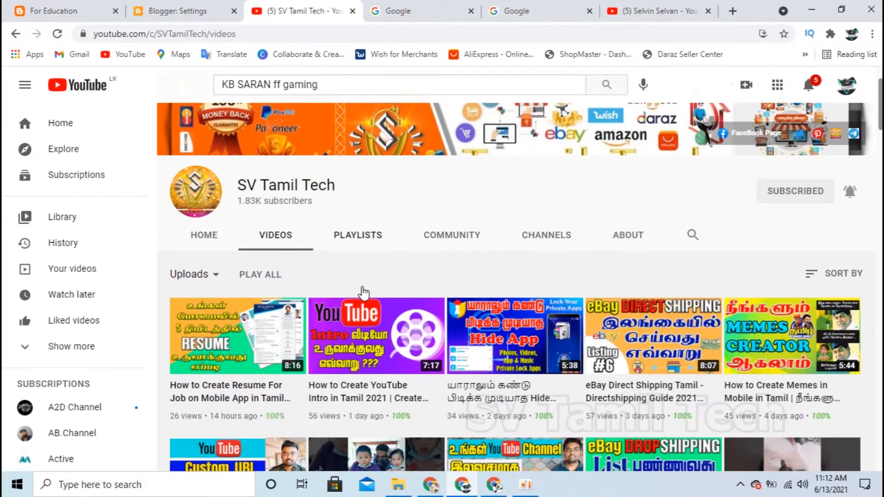
pyautogui.click(361, 240)
pyautogui.scroll(-4, 364, 241)
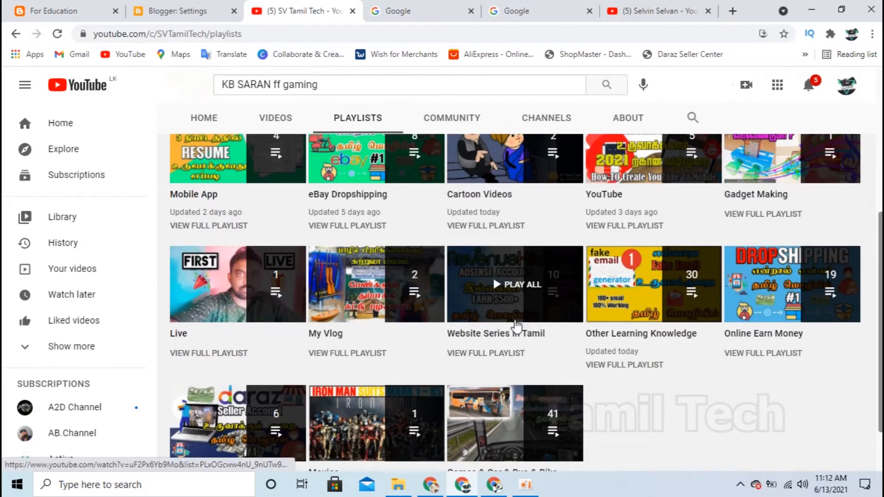
pyautogui.scroll(4, 483, 309)
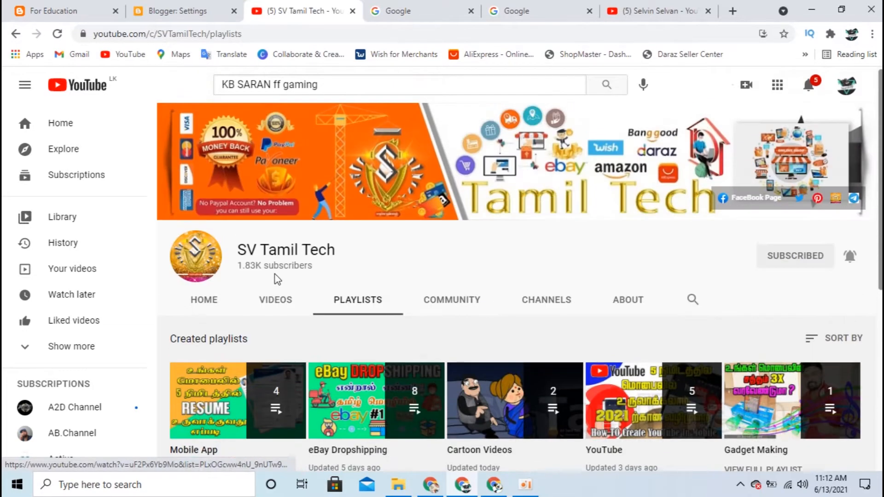
pyautogui.click(286, 308)
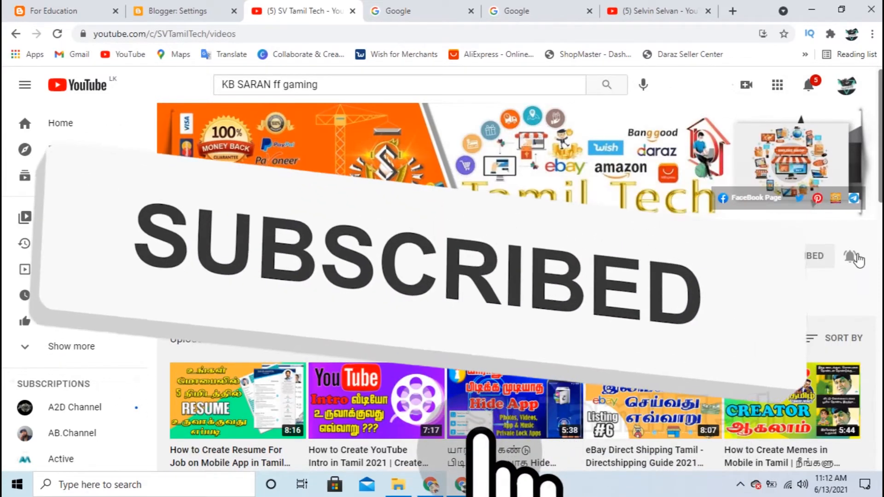
pyautogui.click(857, 260)
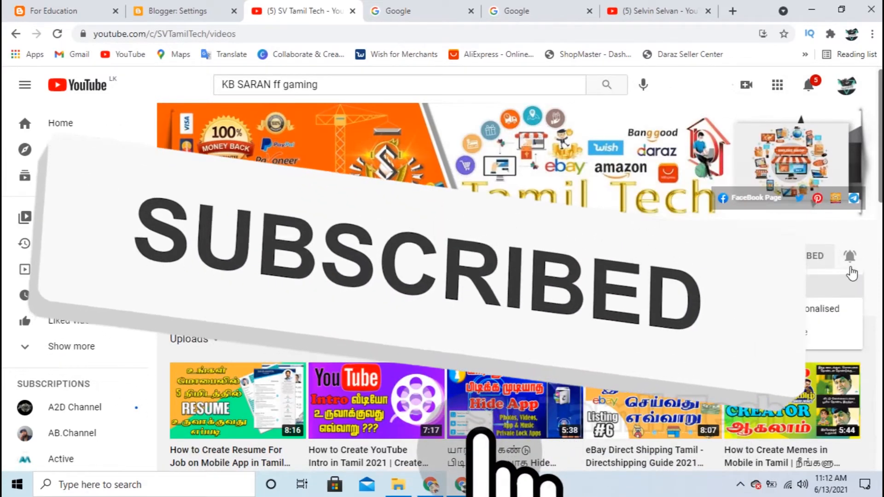
pyautogui.click(549, 264)
pyautogui.scroll(-1, 502, 308)
pyautogui.scroll(-10, 502, 309)
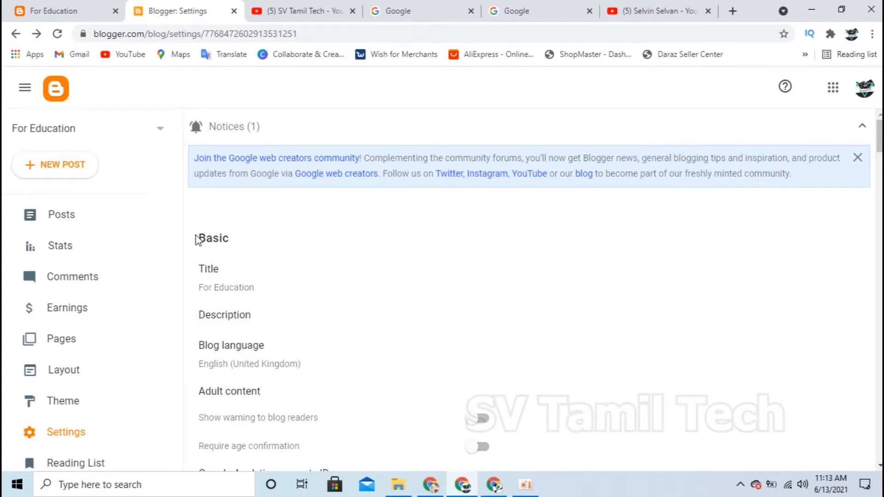
# Examine the blog's settings in Blogger, from the basic, privacy and publishing sections to the comment options, including the Google Analytics property ID entry.
pyautogui.scroll(-5, 209, 262)
pyautogui.scroll(5, 217, 277)
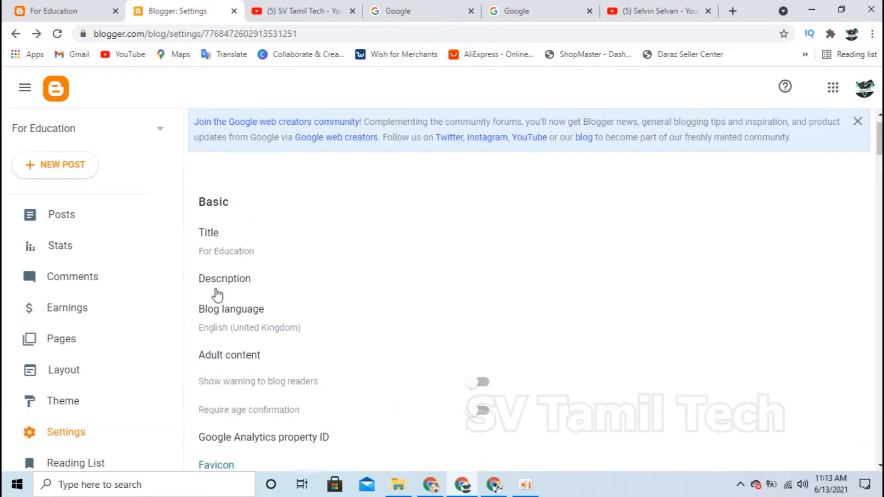
pyautogui.scroll(-7, 219, 295)
pyautogui.scroll(-20, 219, 295)
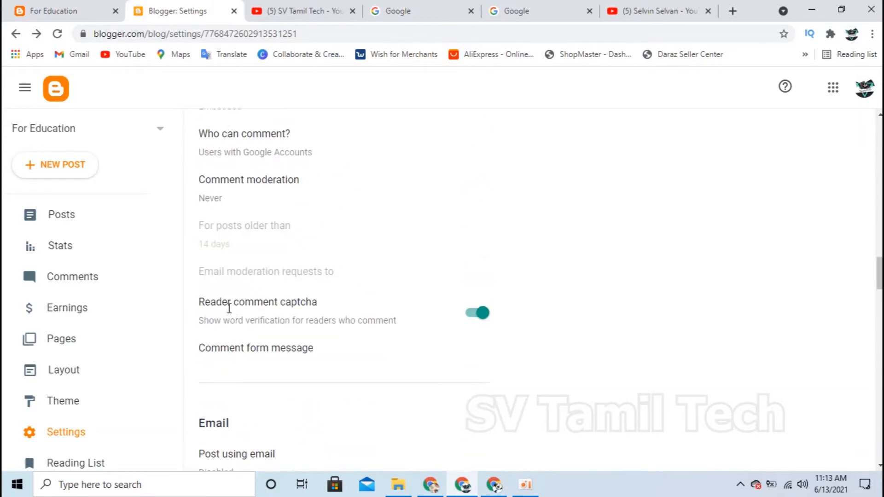
pyautogui.scroll(20, 216, 318)
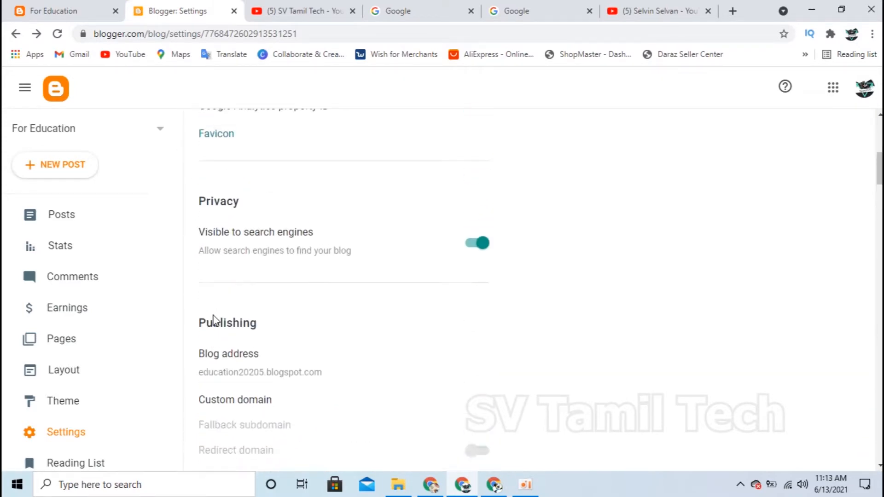
pyautogui.scroll(4, 215, 318)
pyautogui.scroll(-7, 277, 320)
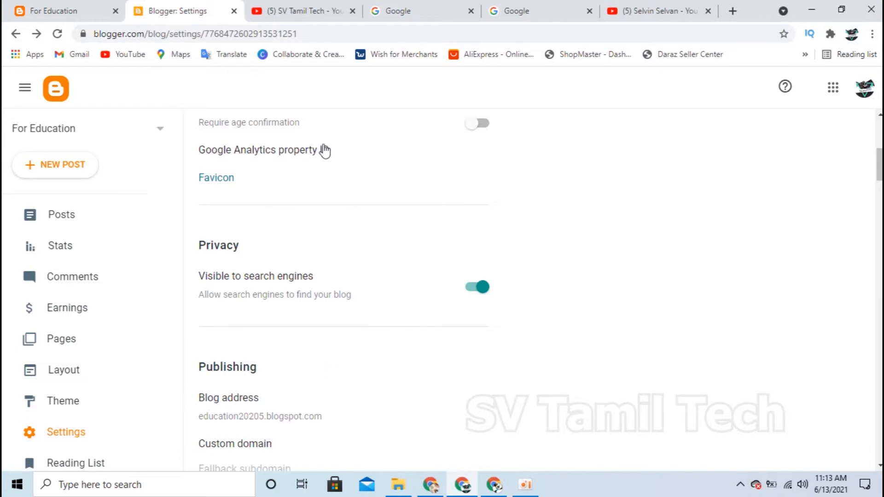
pyautogui.scroll(-5, 351, 162)
pyautogui.scroll(5, 294, 190)
# Search Google for "google analytics" and open the Google Analytics site from the results.
pyautogui.click(398, 10)
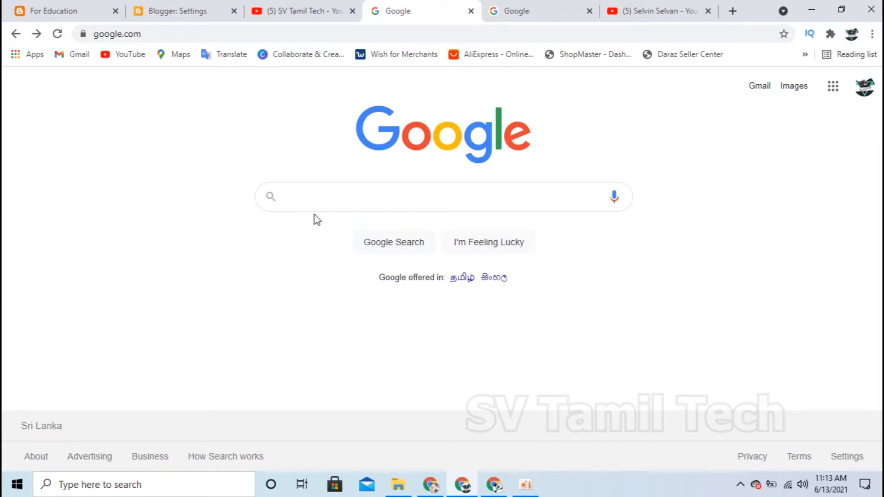
pyautogui.click(325, 205)
pyautogui.write('google')
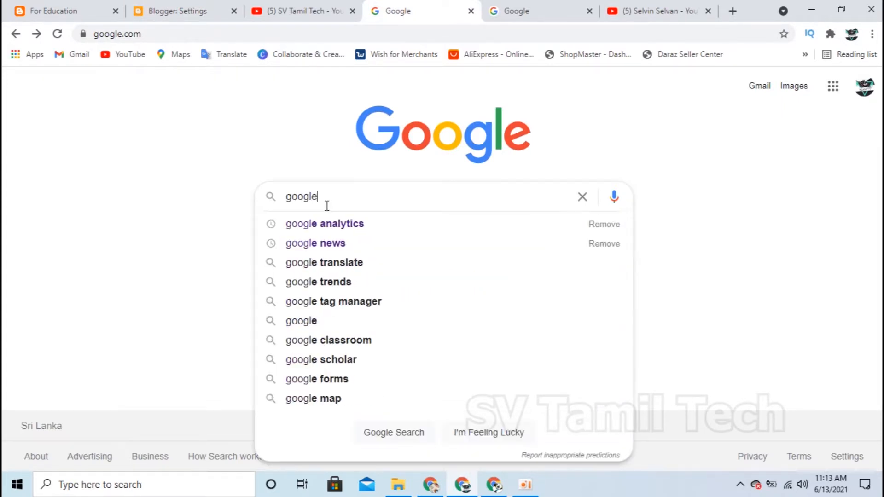
pyautogui.click(335, 223)
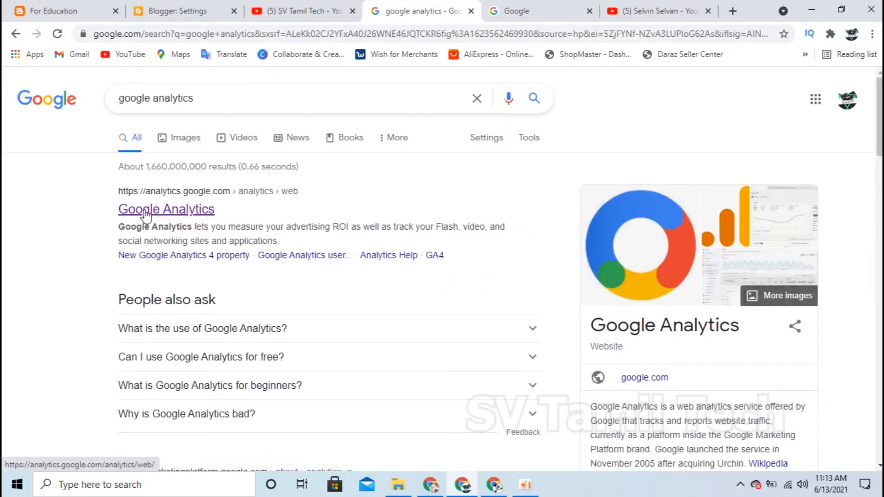
pyautogui.click(187, 218)
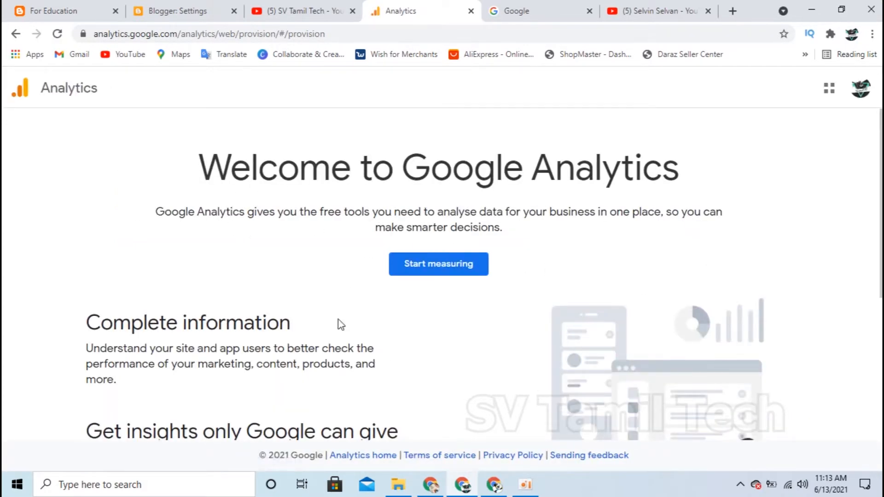
# Start measuring in Google Analytics and review the account setup form with its data sharing settings.
pyautogui.click(431, 267)
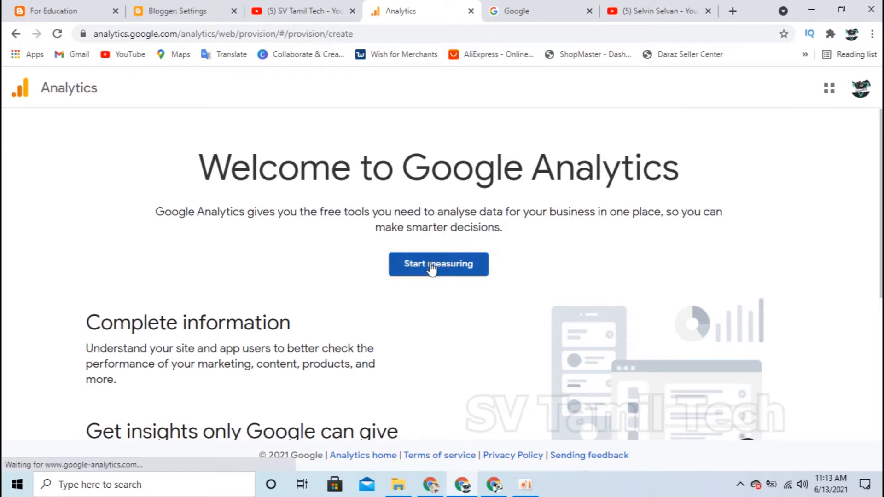
pyautogui.scroll(-7, 639, 189)
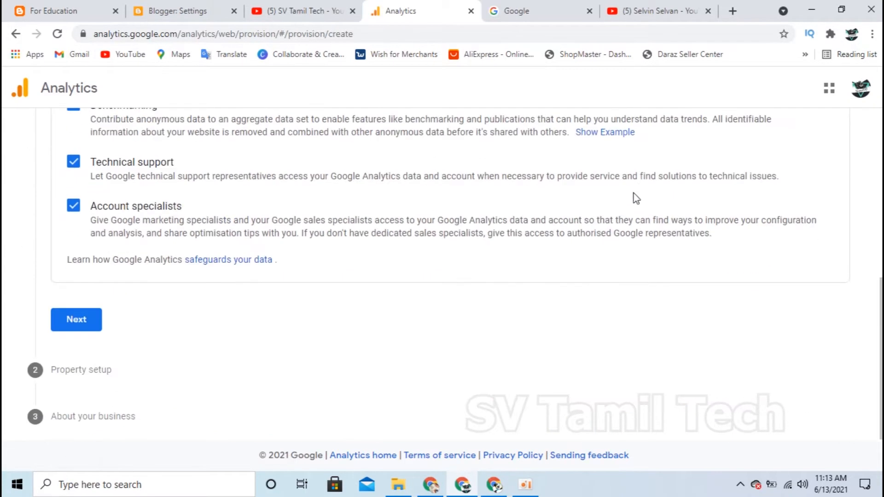
pyautogui.scroll(7, 603, 285)
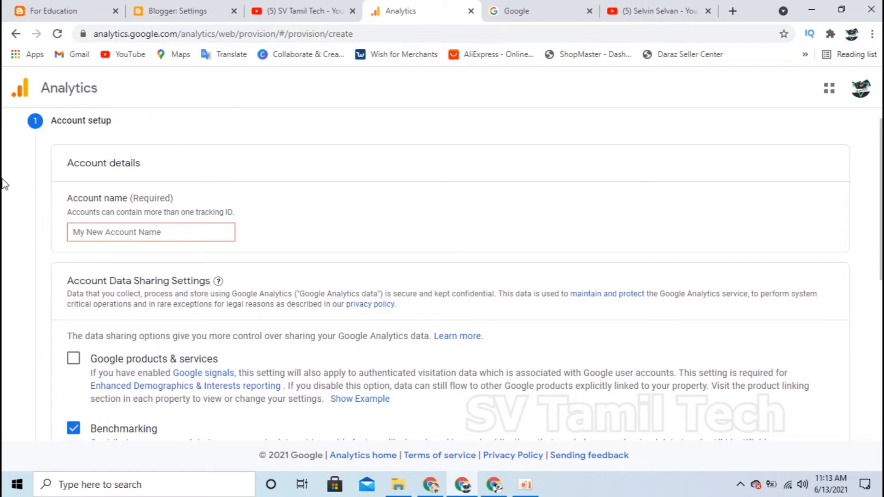
pyautogui.scroll(-7, 852, 267)
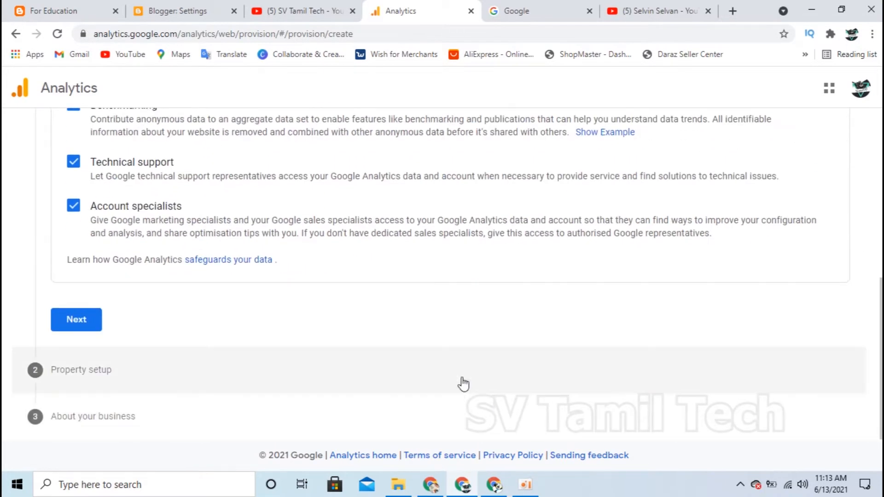
pyautogui.scroll(10, 4, 445)
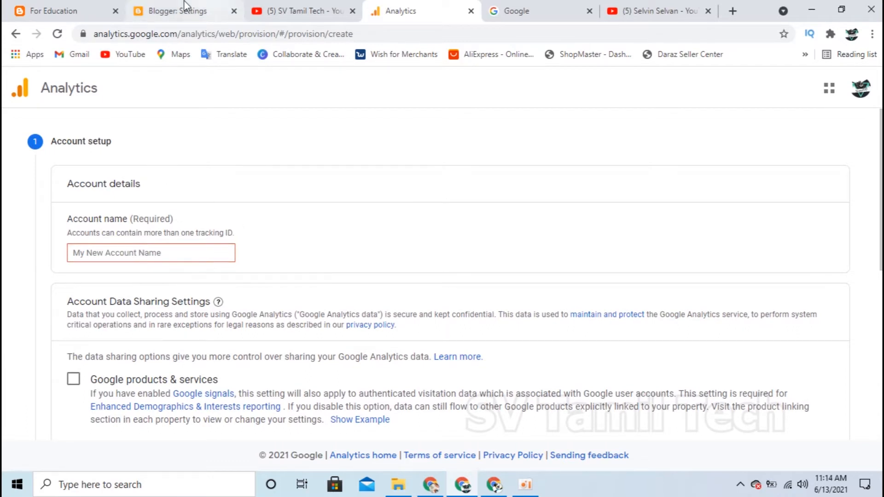
# Copy the blog title "For Education" from the basic settings of that blog in Blogger.
pyautogui.click(69, 6)
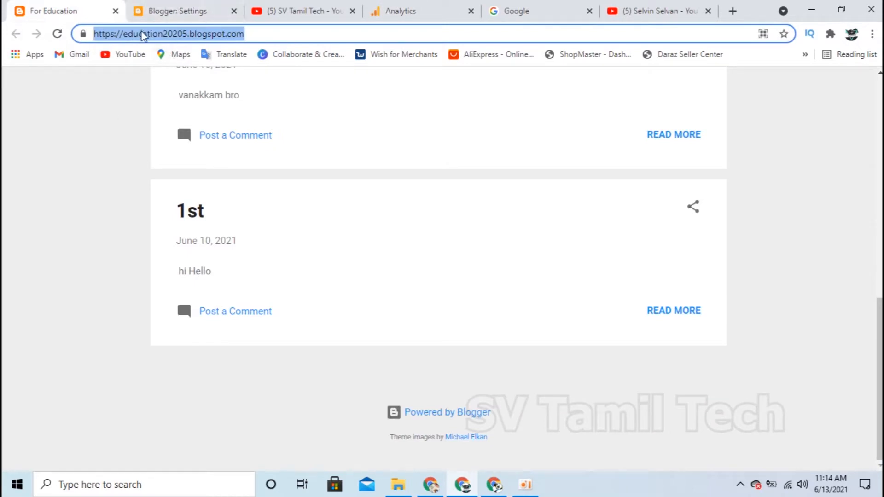
pyautogui.click(175, 10)
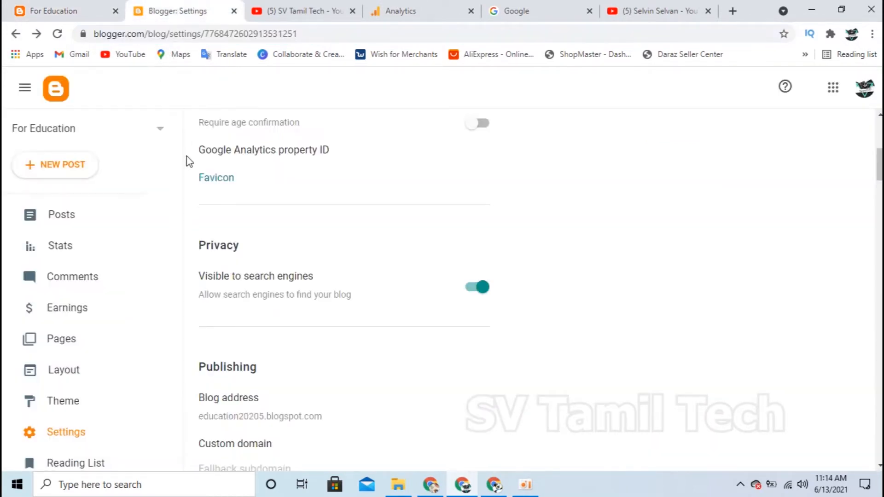
pyautogui.click(71, 136)
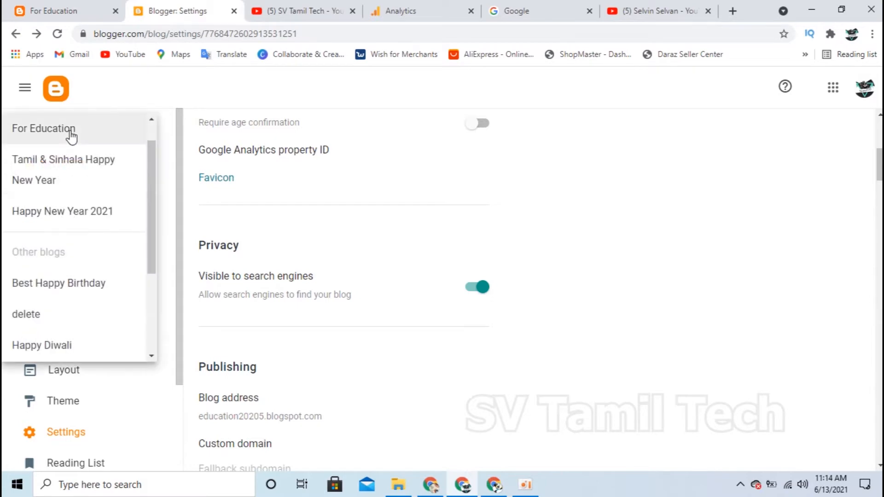
pyautogui.click(70, 131)
pyautogui.click(259, 267)
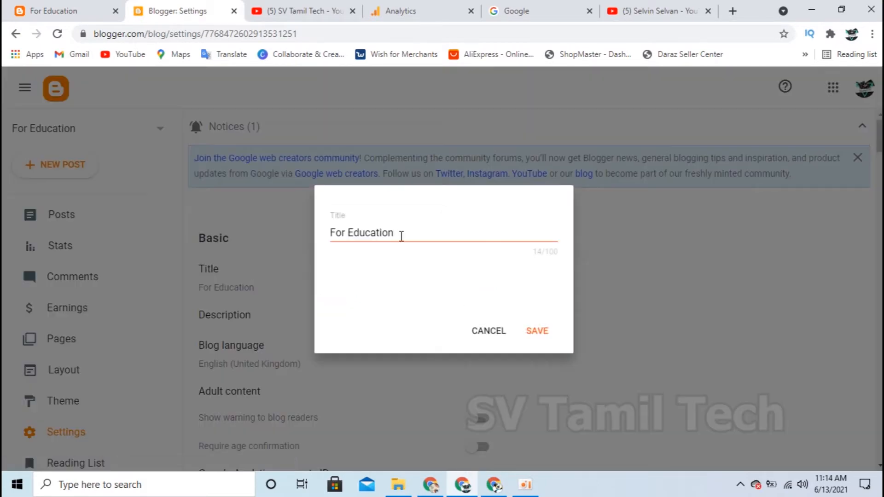
pyautogui.tripleClick(401, 235)
pyautogui.hotkey('ctrl', 'c')
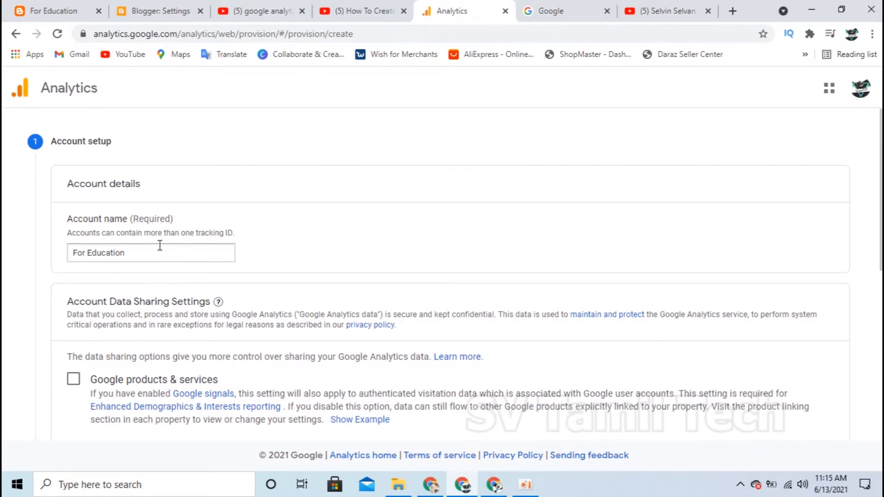
# Enable data sharing with Google products & services for the Analytics account and continue to the property setup.
pyautogui.scroll(-3, 68, 278)
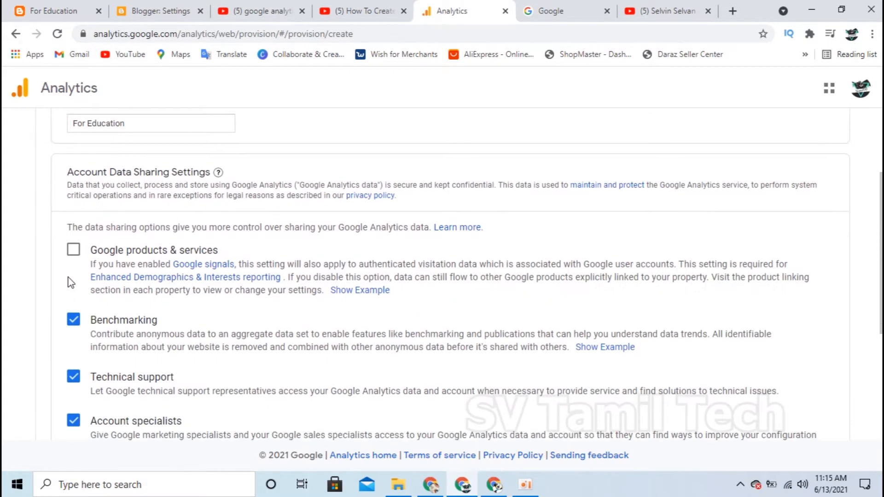
pyautogui.click(73, 250)
pyautogui.scroll(-4, 76, 260)
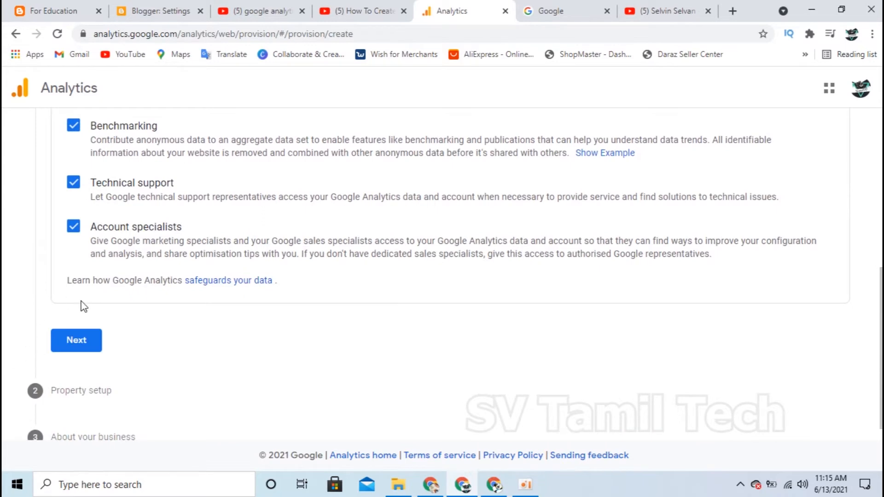
pyautogui.scroll(-1, 79, 339)
pyautogui.click(84, 328)
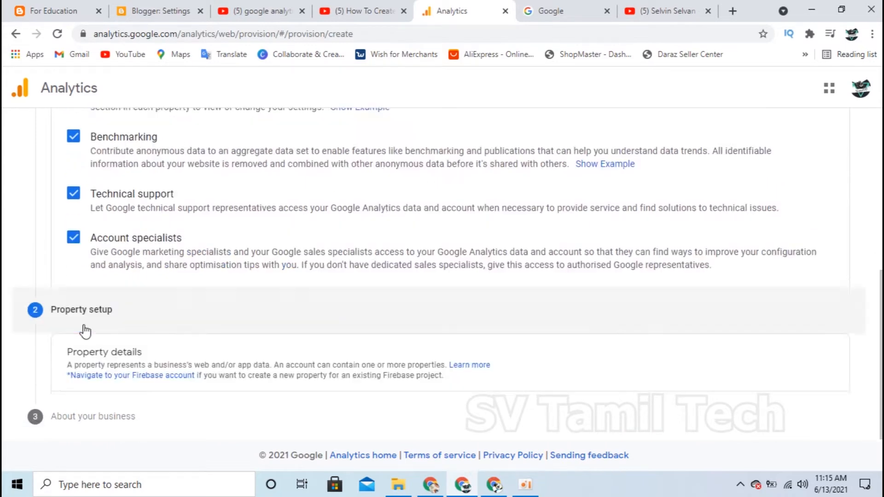
# Name the Google Analytics 4 property "For Education" using the copied blog title.
pyautogui.scroll(3, 529, 276)
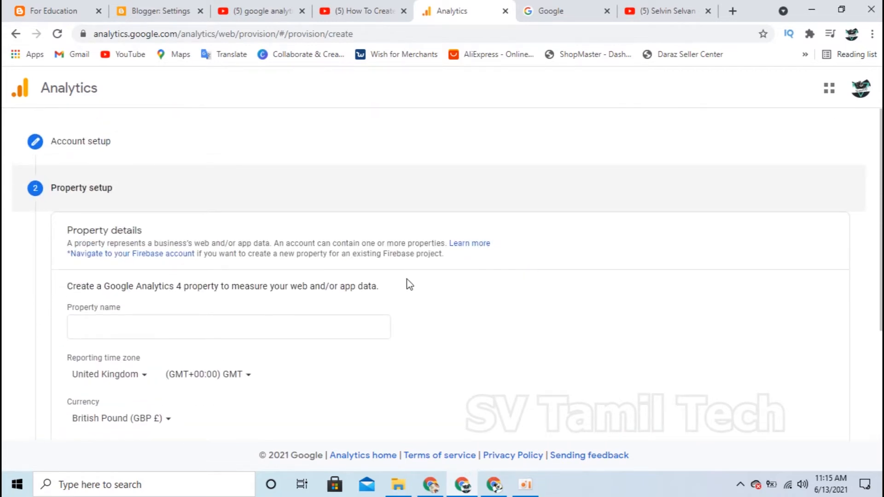
pyautogui.click(121, 324)
pyautogui.click(128, 331)
pyautogui.hotkey('ctrl', 'v')
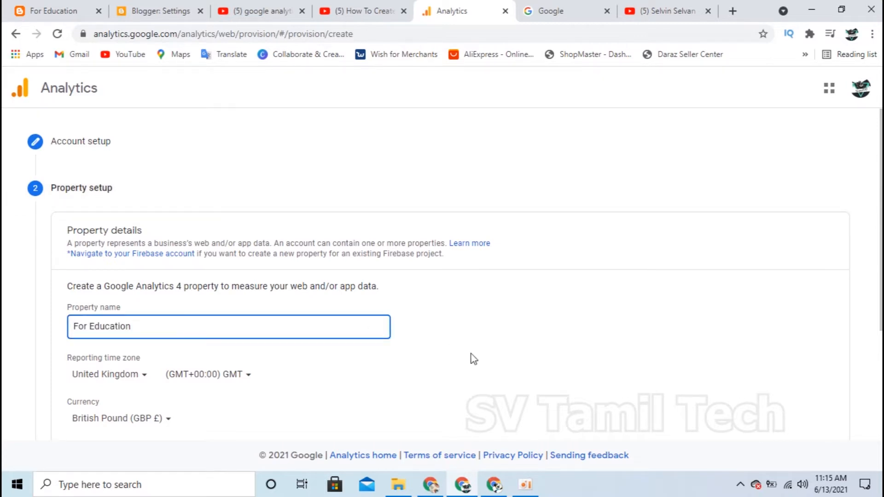
# Set the property's reporting time zone to Sri Lanka and its currency to US Dollar (USD US$).
pyautogui.scroll(-2, 473, 359)
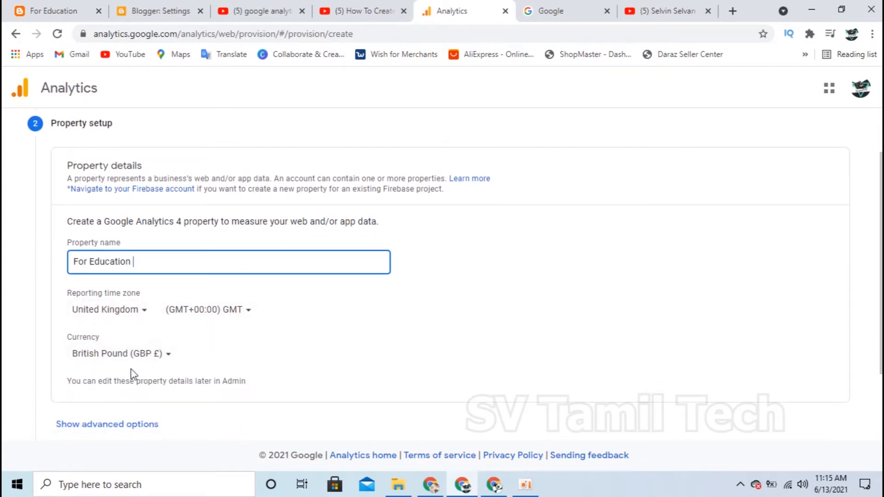
pyautogui.click(126, 316)
pyautogui.write('s')
pyautogui.scroll(-1, 133, 243)
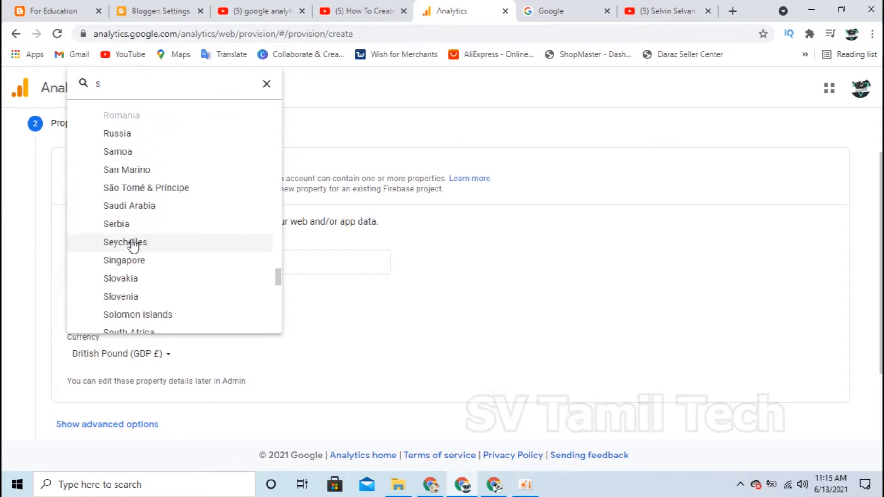
pyautogui.scroll(-4, 133, 247)
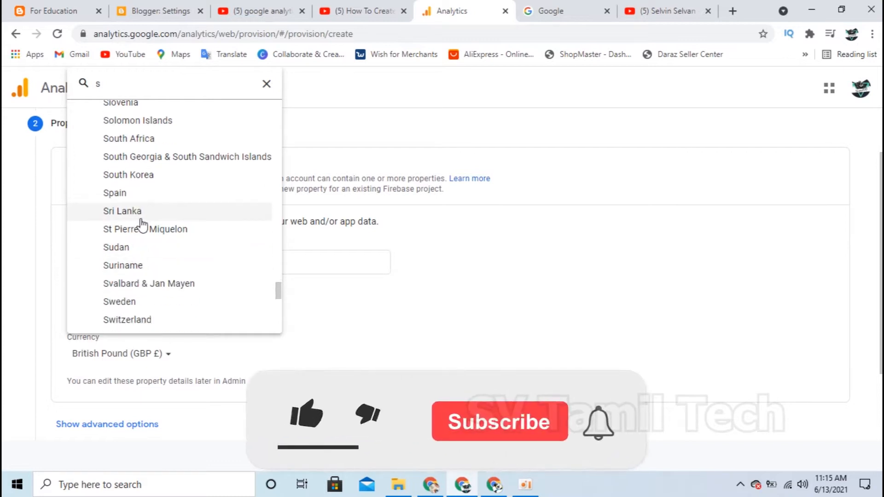
pyautogui.click(141, 220)
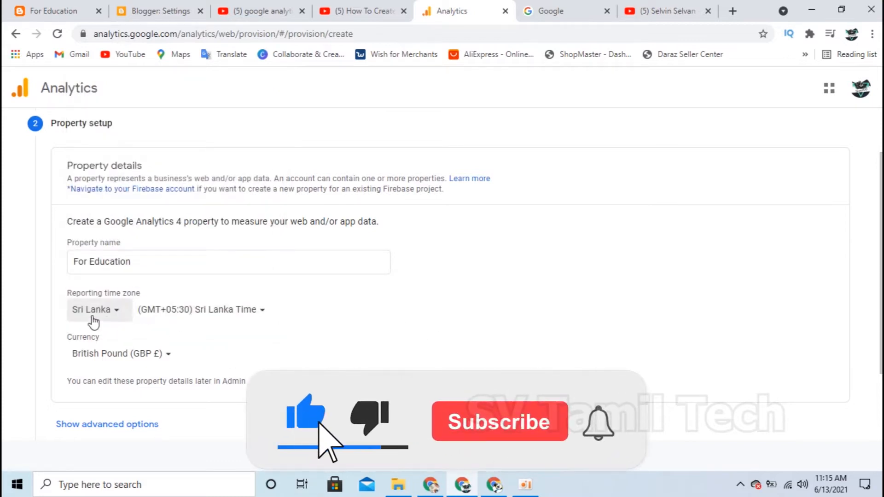
pyautogui.click(160, 361)
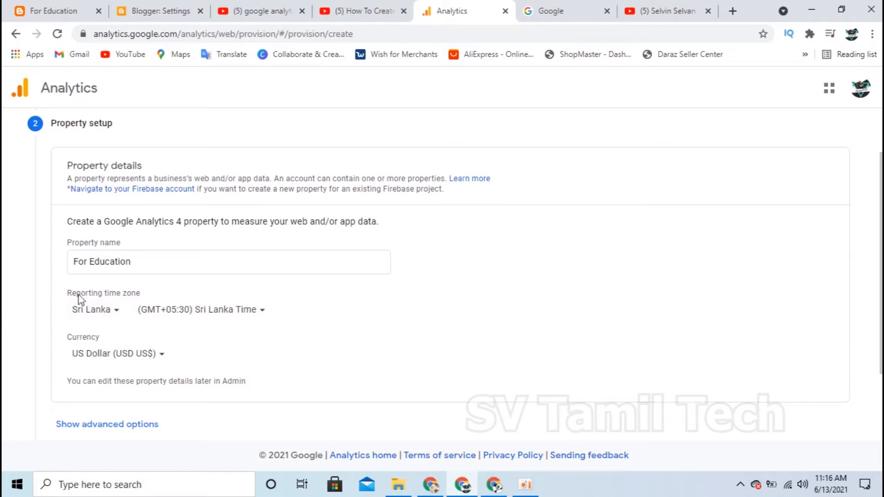
pyautogui.scroll(-1, 116, 372)
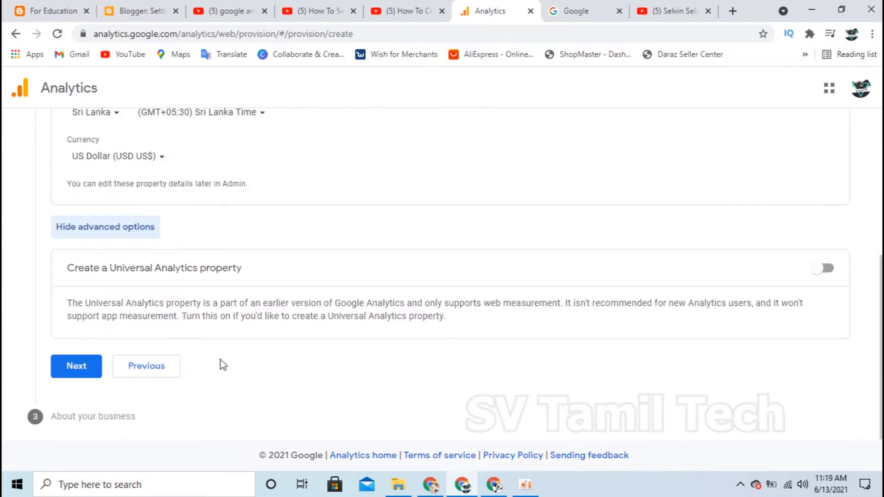
# Expand the advanced options of the property setup and turn on creation of a Universal Analytics property.
pyautogui.click(106, 227)
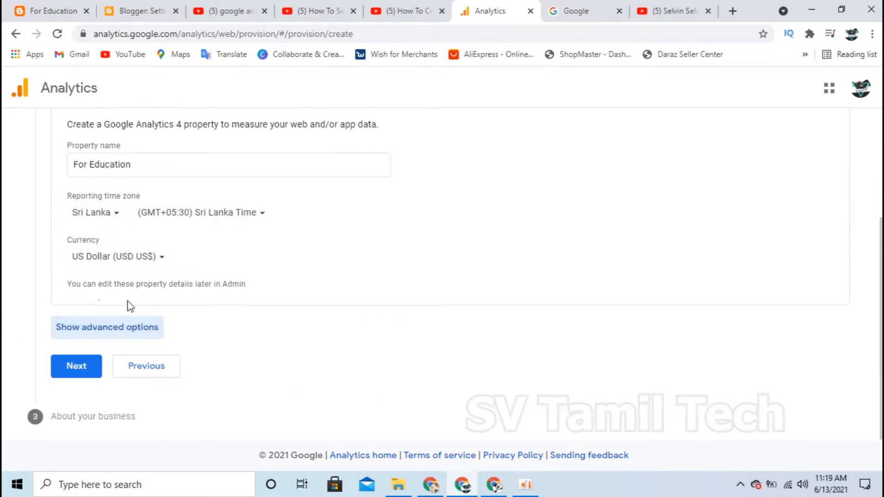
pyautogui.click(105, 328)
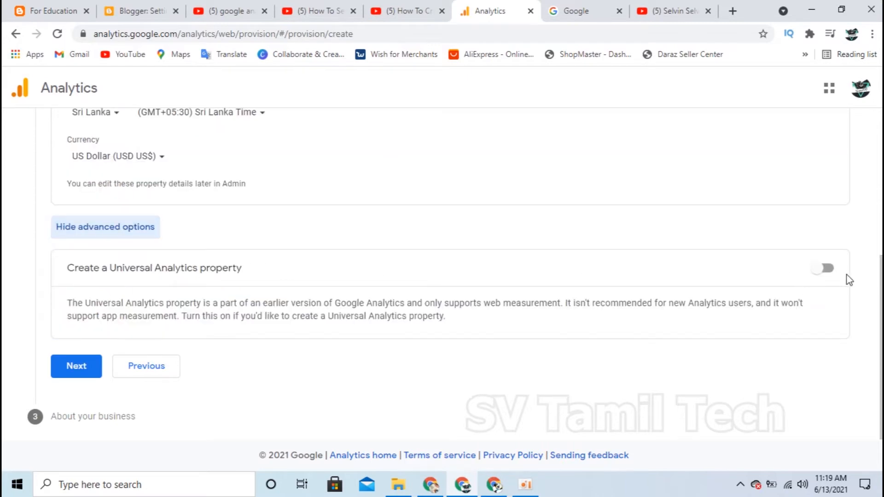
pyautogui.click(824, 268)
pyautogui.scroll(-3, 635, 300)
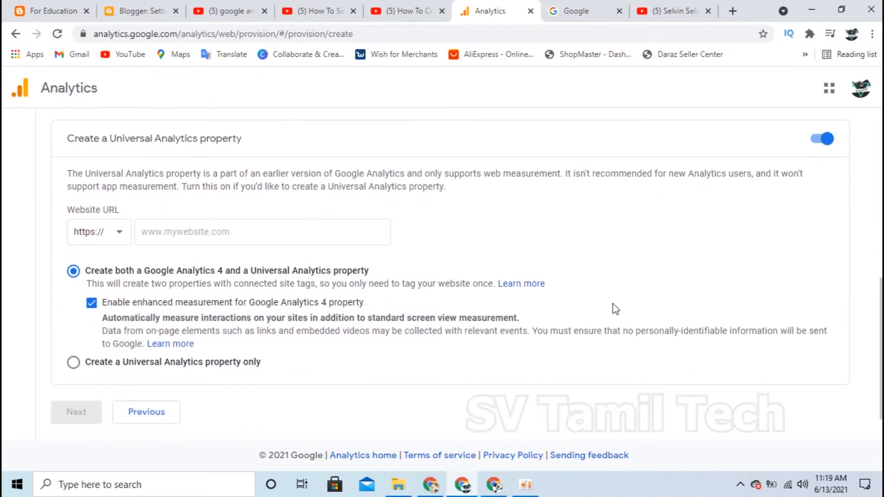
# Copy the web address of the For Education blog from its open page.
pyautogui.click(118, 234)
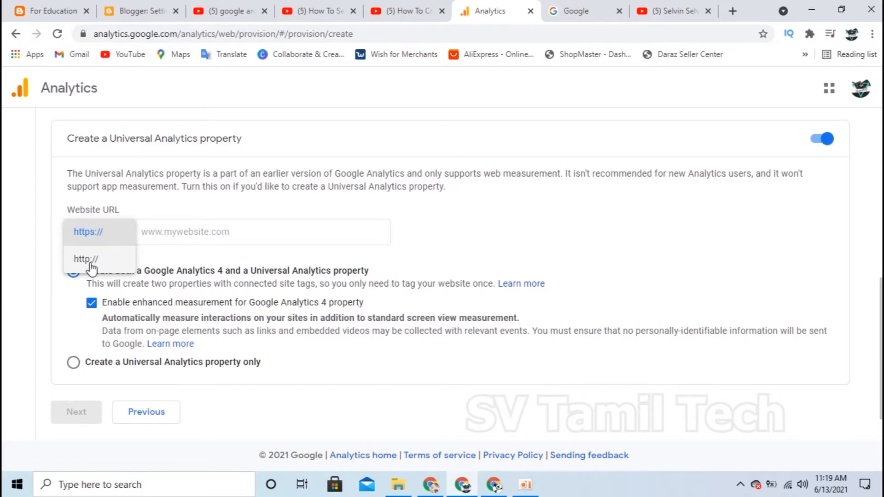
pyautogui.click(74, 11)
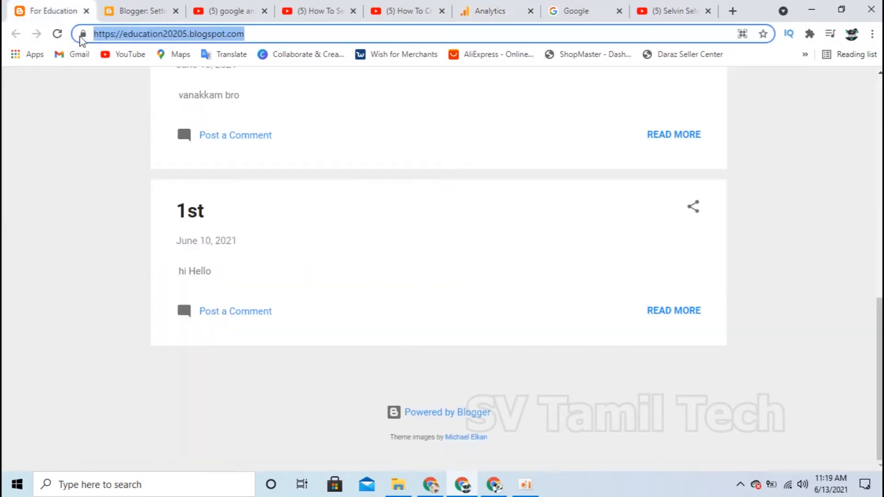
pyautogui.click(115, 35)
pyautogui.tripleClick(148, 34)
pyautogui.click(490, 11)
pyautogui.click(231, 232)
pyautogui.write('https://education20215.blogspot.com/')
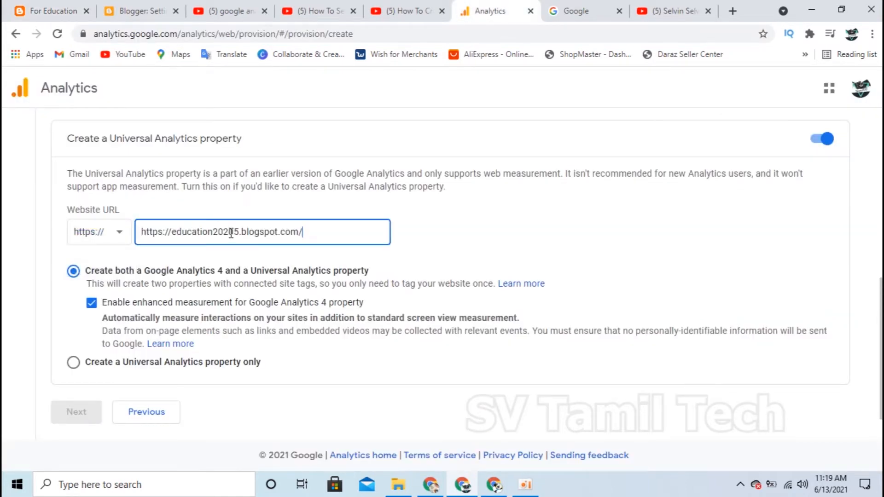
pyautogui.moveTo(171, 235); pyautogui.dragTo(129, 233)
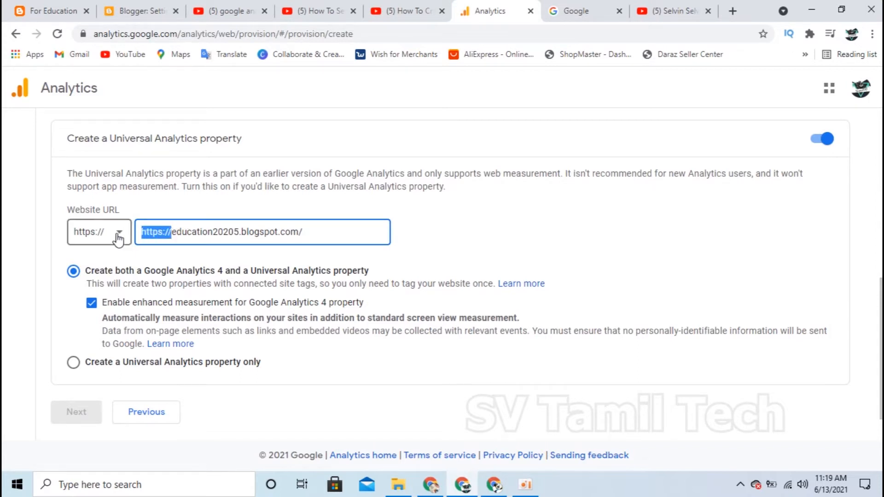
pyautogui.press('BackSpace')
pyautogui.click(453, 235)
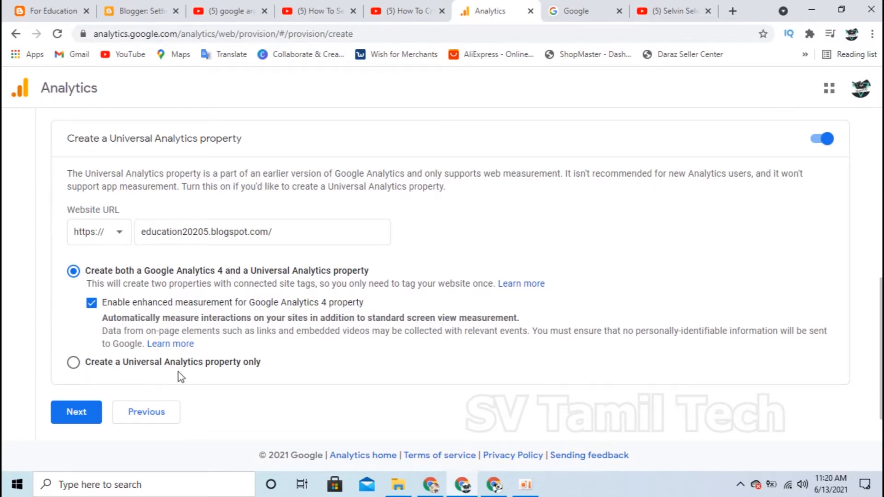
pyautogui.click(73, 363)
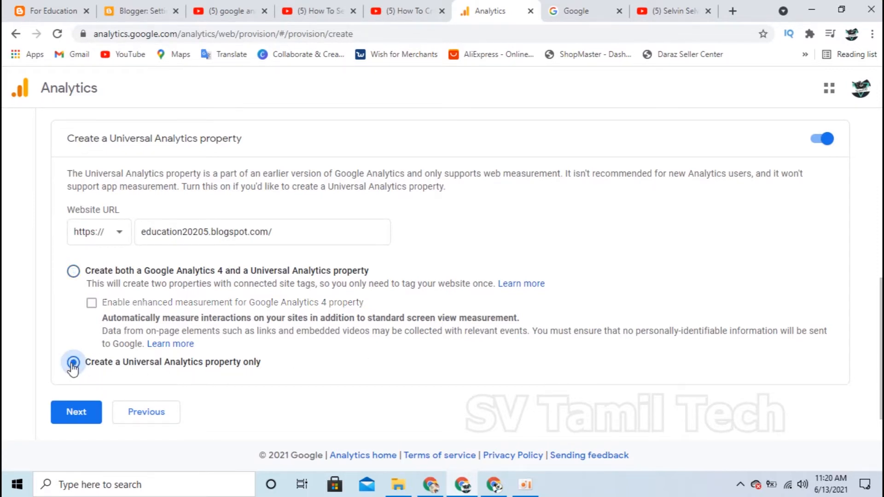
pyautogui.click(72, 411)
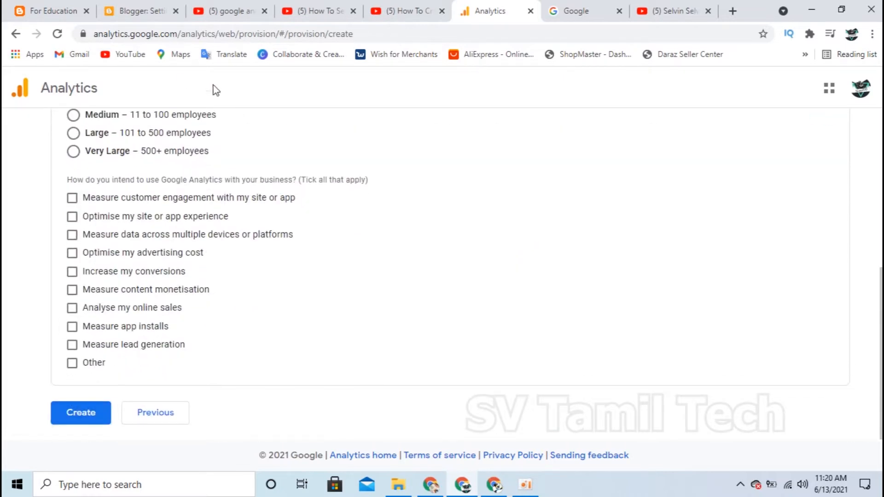
# Set the business size to Small – 1 to 10 employees in the business information.
pyautogui.scroll(5, 411, 277)
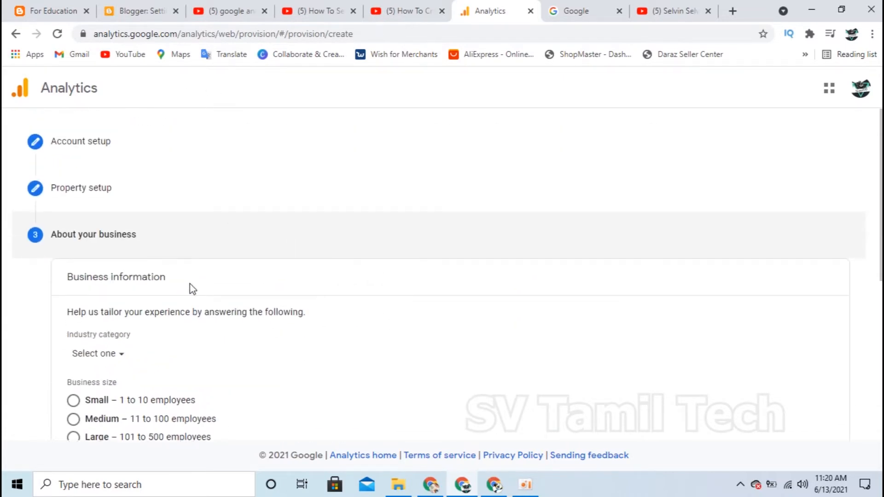
pyautogui.scroll(-4, 190, 285)
pyautogui.scroll(-1, 177, 230)
pyautogui.scroll(6, 175, 244)
pyautogui.scroll(-1, 166, 239)
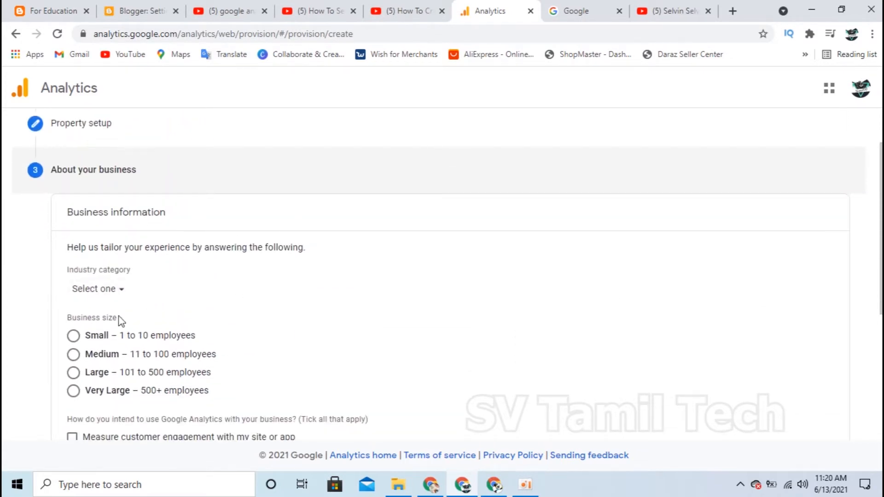
pyautogui.scroll(-1, 184, 304)
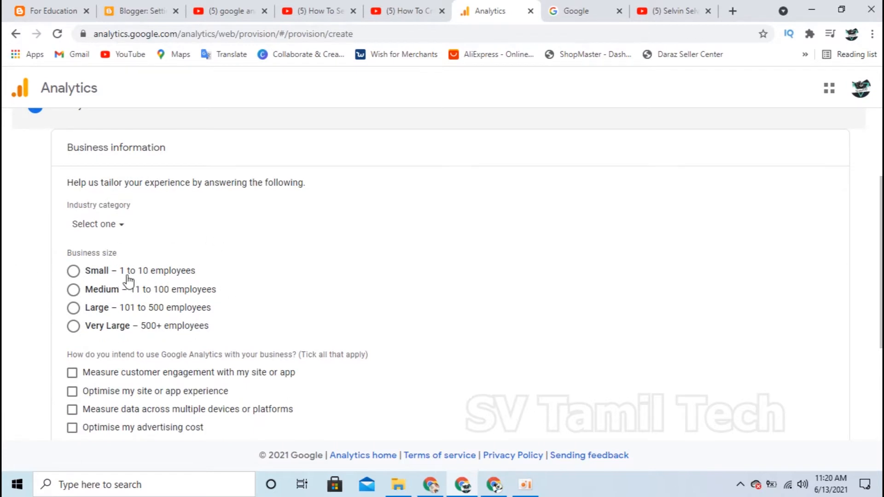
pyautogui.click(73, 276)
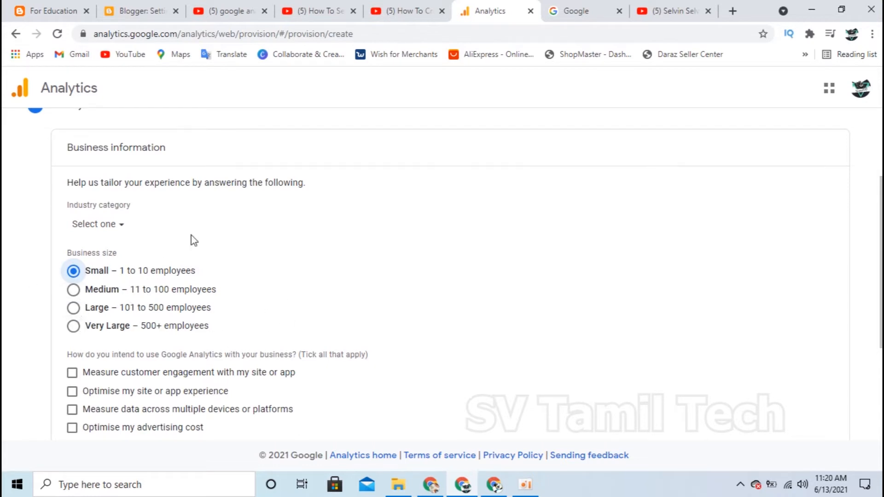
# Choose measuring customer engagement, optimising advertising cost and increasing conversions as the intended uses, and submit the account for creation.
pyautogui.scroll(-2, 268, 328)
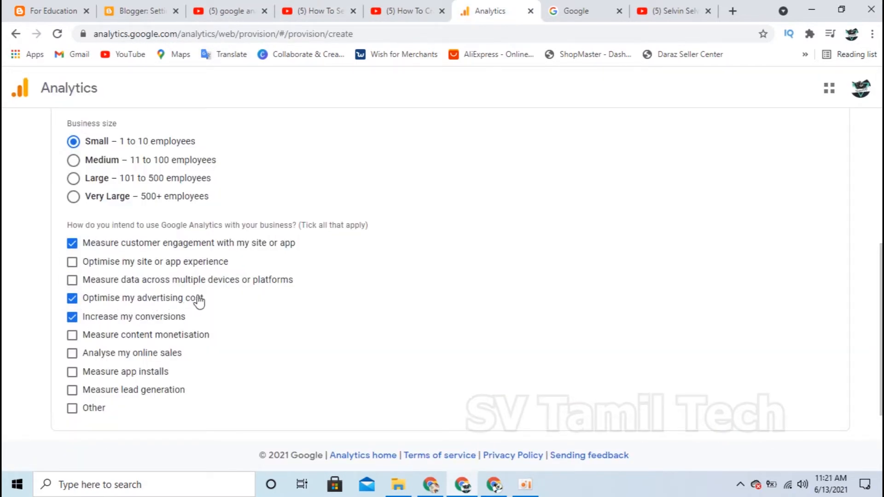
pyautogui.scroll(-1, 201, 319)
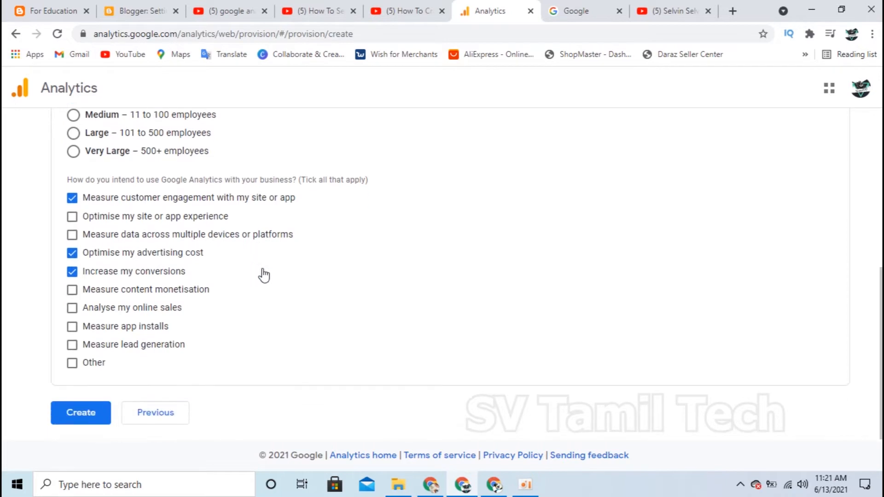
pyautogui.click(72, 423)
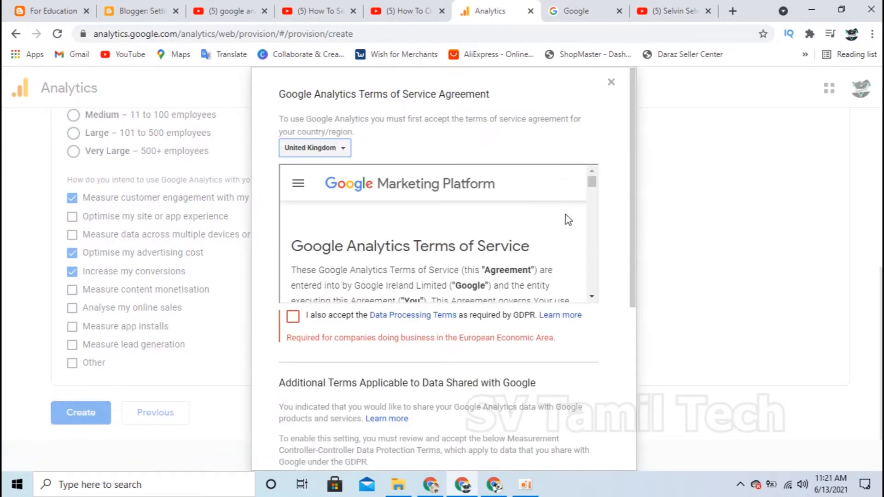
# Set the country of the Google Analytics Terms of Service Agreement to Sri Lanka.
pyautogui.scroll(-5, 380, 281)
pyautogui.scroll(-6, 300, 316)
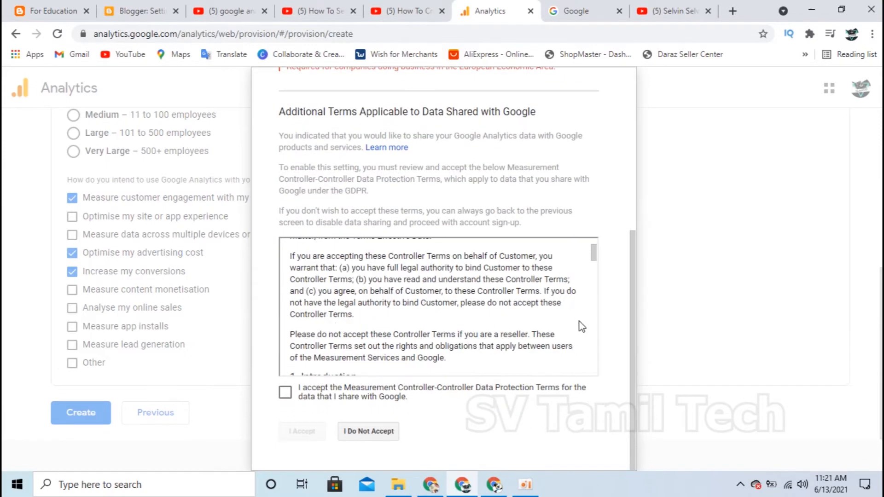
pyautogui.scroll(6, 584, 313)
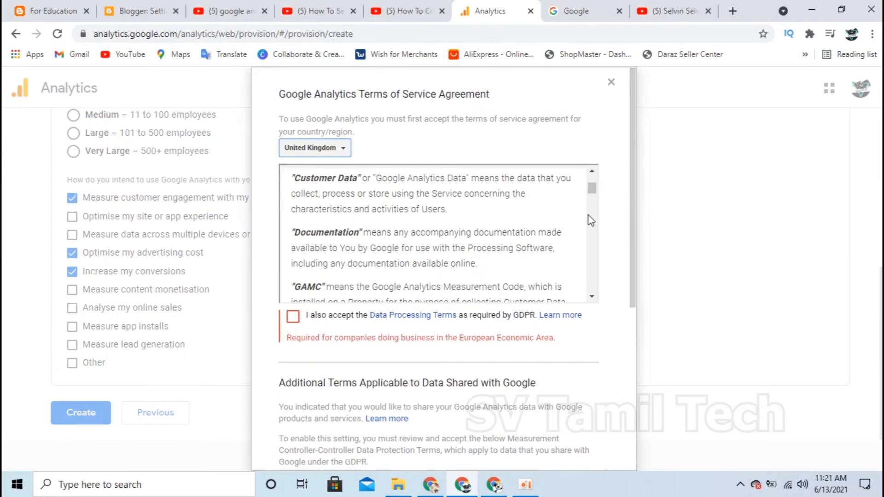
pyautogui.click(333, 149)
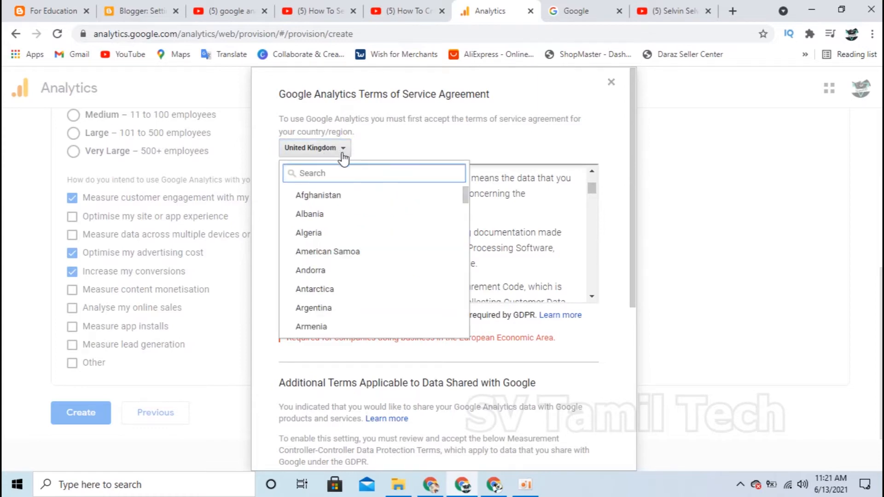
pyautogui.write('sr')
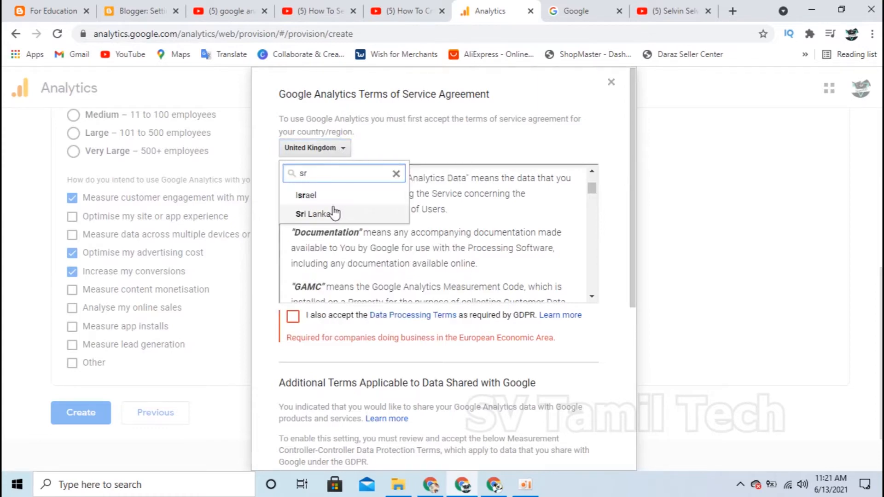
pyautogui.click(333, 212)
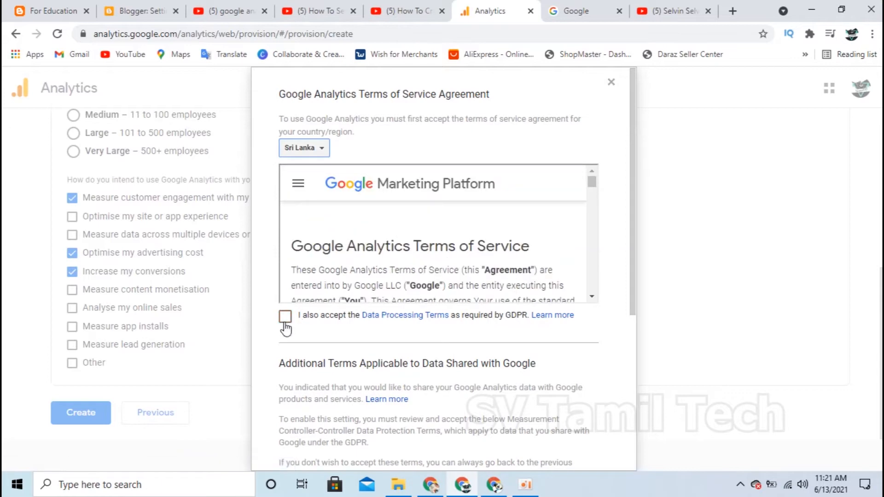
# Accept the GDPR Data Processing Terms, the Measurement Controller-Controller Data Protection Terms and the service agreement.
pyautogui.click(285, 317)
pyautogui.scroll(-3, 332, 269)
pyautogui.scroll(-3, 300, 326)
pyautogui.scroll(-5, 300, 325)
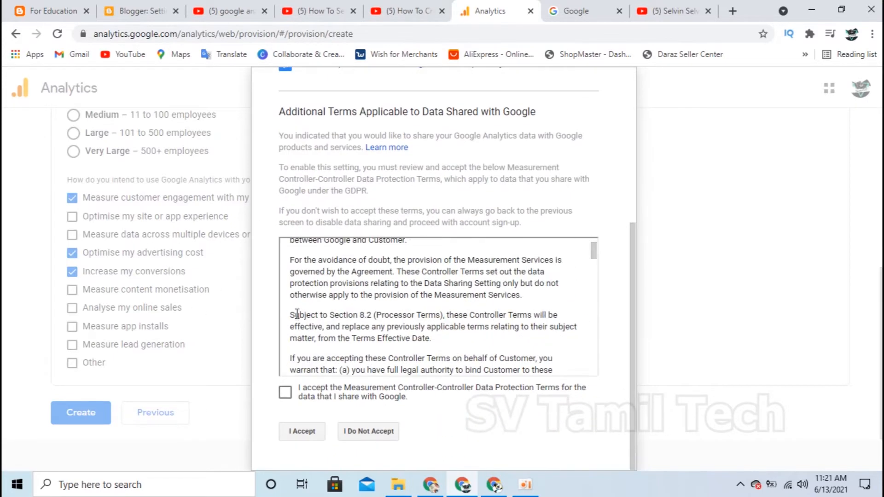
pyautogui.click(285, 393)
pyautogui.click(303, 432)
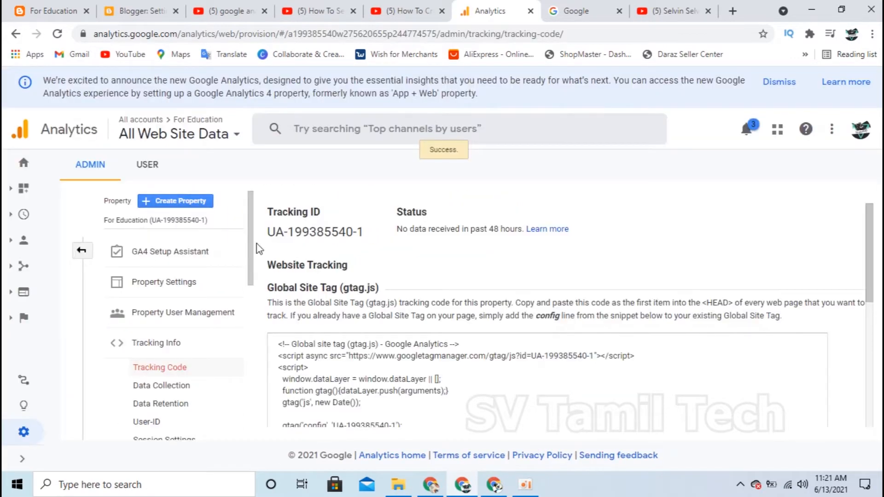
# Copy the Tracking ID of the new For Education property.
pyautogui.scroll(-5, 736, 262)
pyautogui.scroll(5, 750, 354)
pyautogui.moveTo(267, 232); pyautogui.dragTo(365, 232)
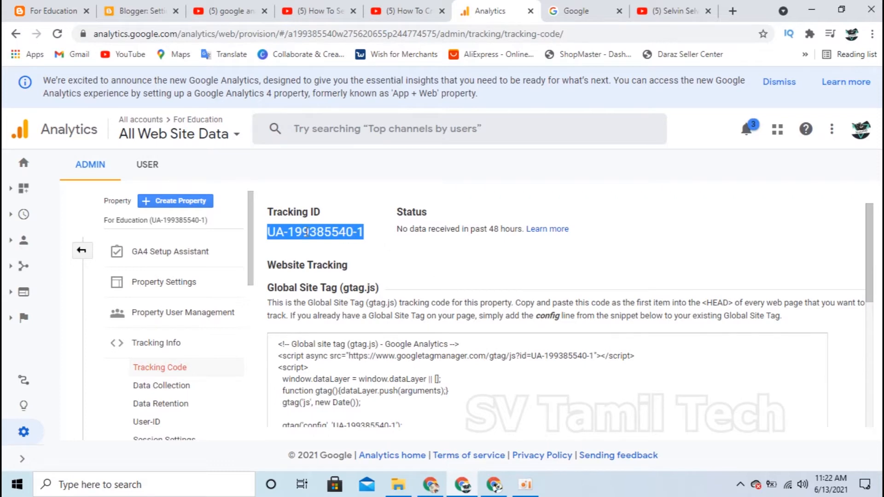
pyautogui.click(307, 233)
pyautogui.moveTo(268, 232); pyautogui.dragTo(363, 232)
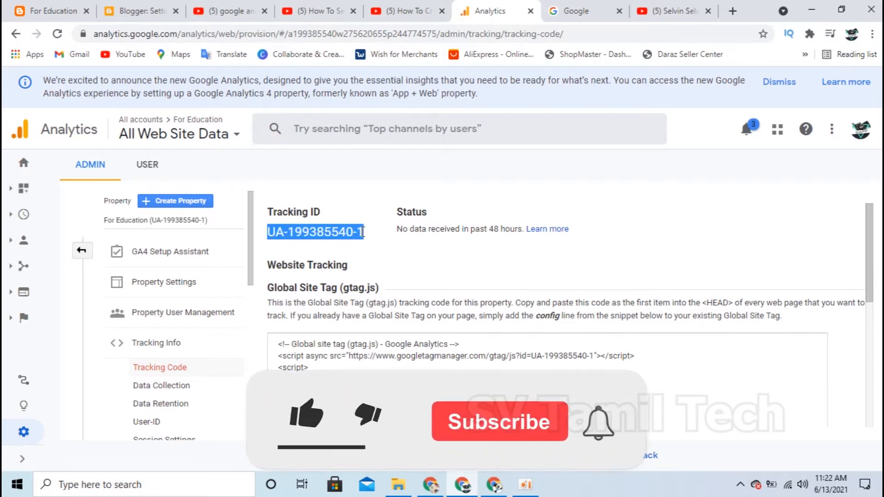
pyautogui.rightClick(335, 236)
pyautogui.click(353, 243)
# Switch to Blogger and save the copied tracking ID as the blog's Google Analytics property ID.
pyautogui.click(138, 10)
pyautogui.click(488, 330)
pyautogui.scroll(-4, 280, 368)
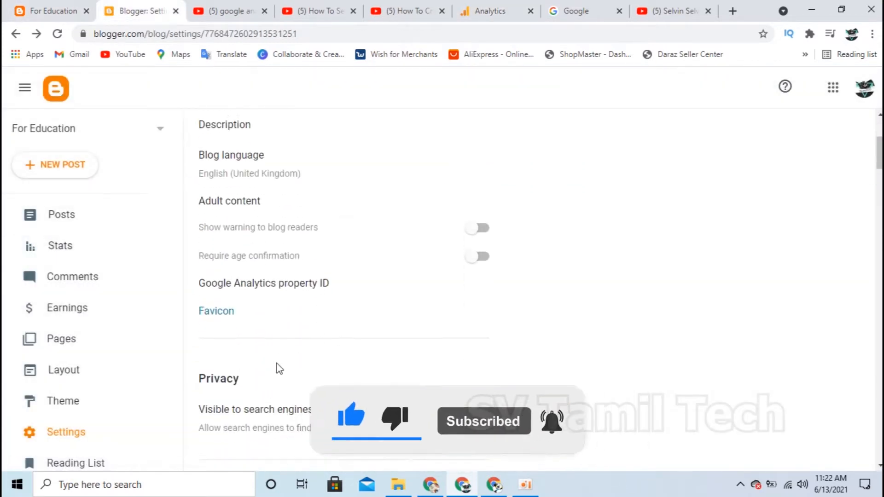
pyautogui.click(244, 282)
pyautogui.click(355, 234)
pyautogui.hotkey('ctrl', 'v')
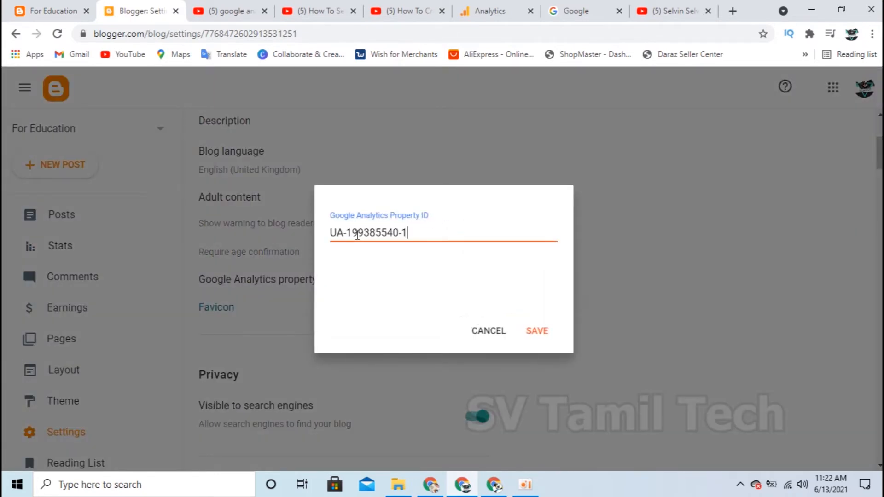
pyautogui.click(537, 332)
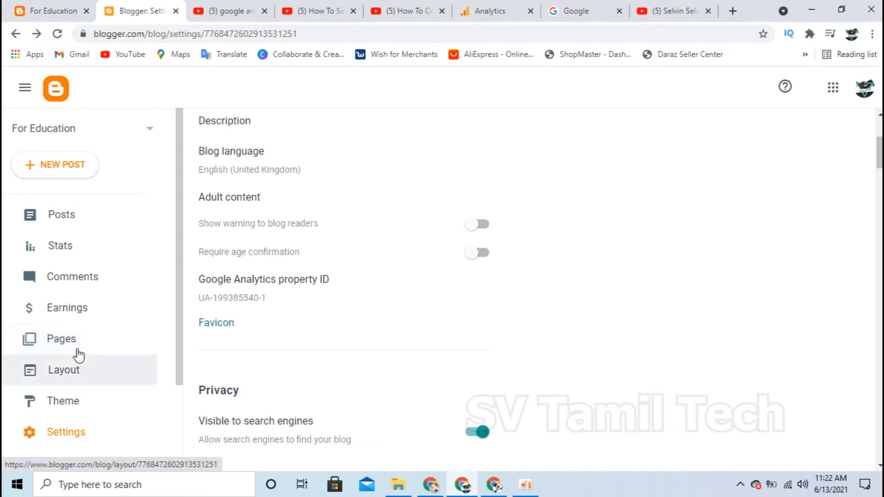
# Switch to Google Analytics and copy the entire Global Site Tag (gtag.js) code of the For Education property.
pyautogui.click(69, 409)
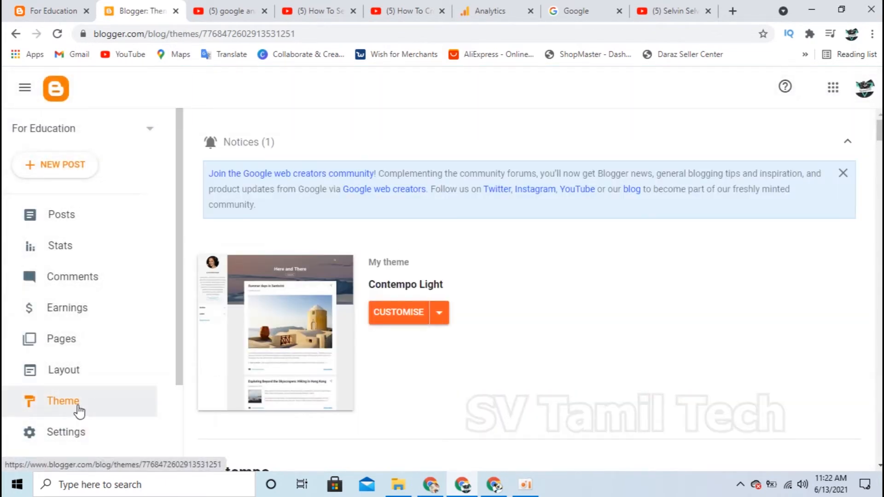
pyautogui.click(486, 9)
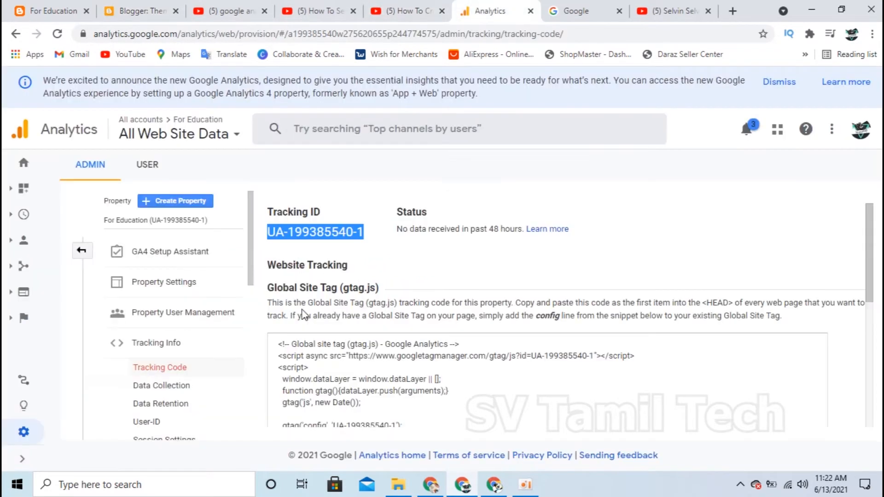
pyautogui.scroll(-2, 304, 307)
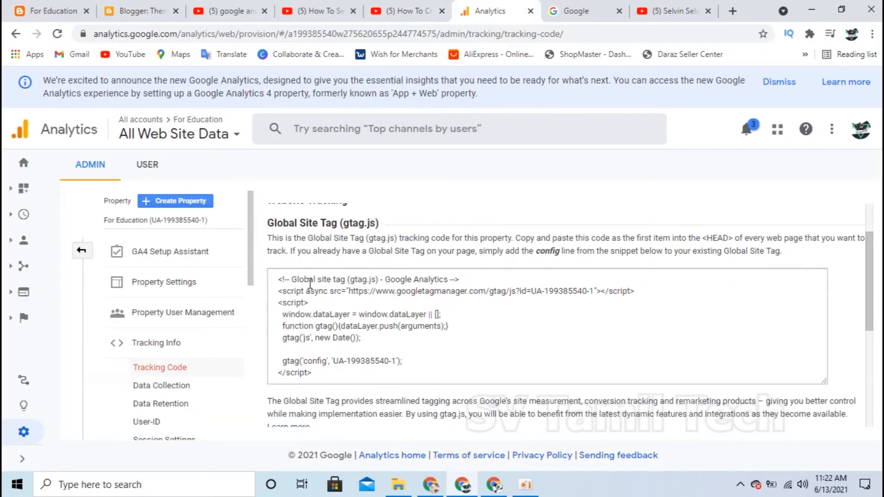
pyautogui.click(330, 297)
pyautogui.hotkey('ctrl', 'a')
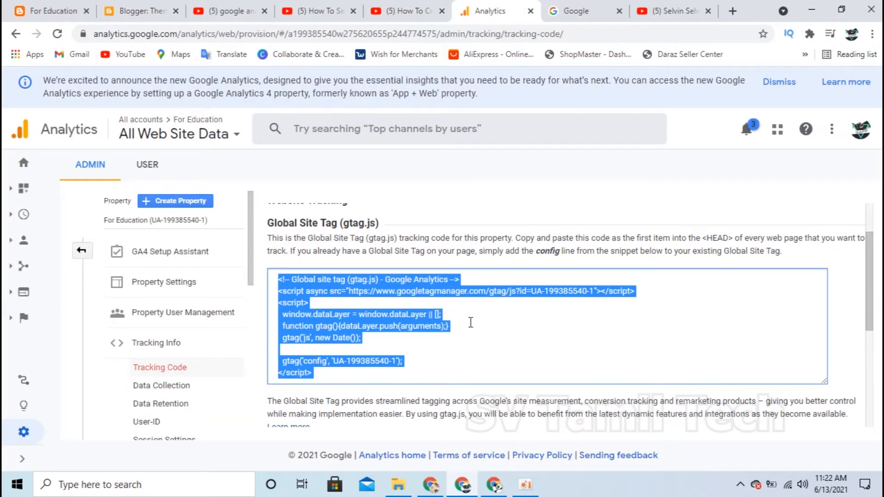
pyautogui.click(606, 345)
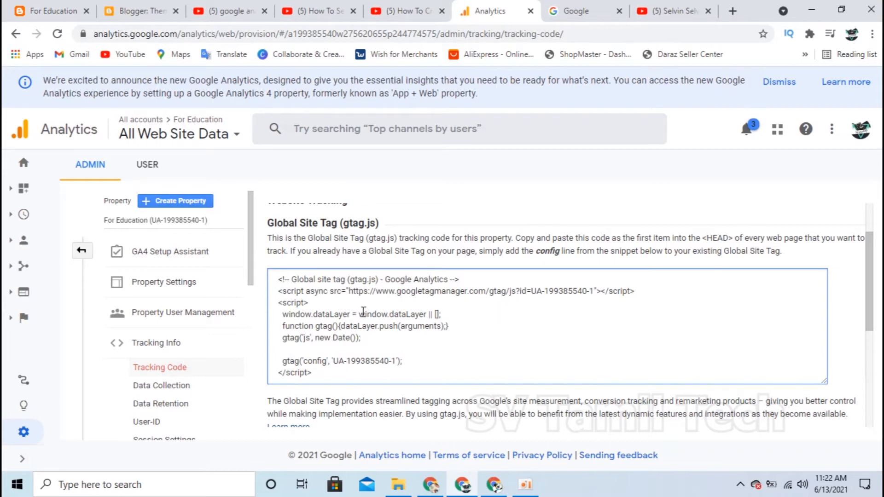
pyautogui.hotkey('ctrl', 'a')
pyautogui.scroll(-2, 329, 289)
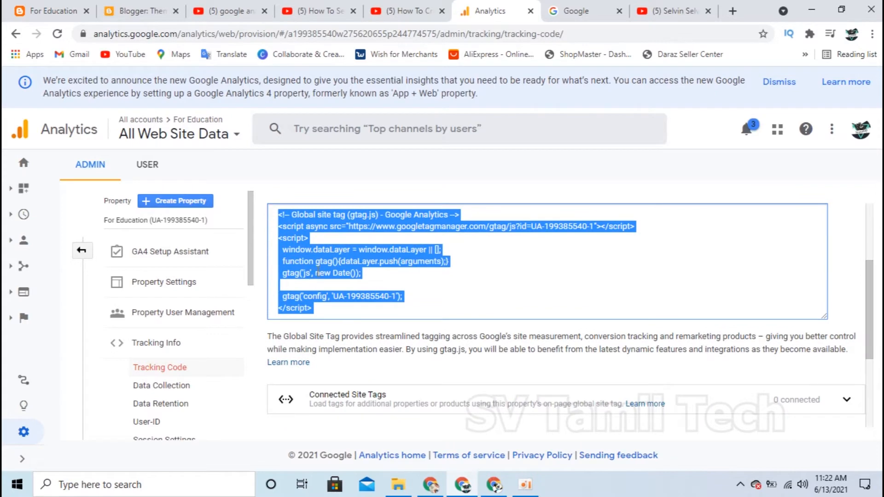
pyautogui.rightClick(325, 270)
pyautogui.click(340, 279)
pyautogui.scroll(-1, 343, 279)
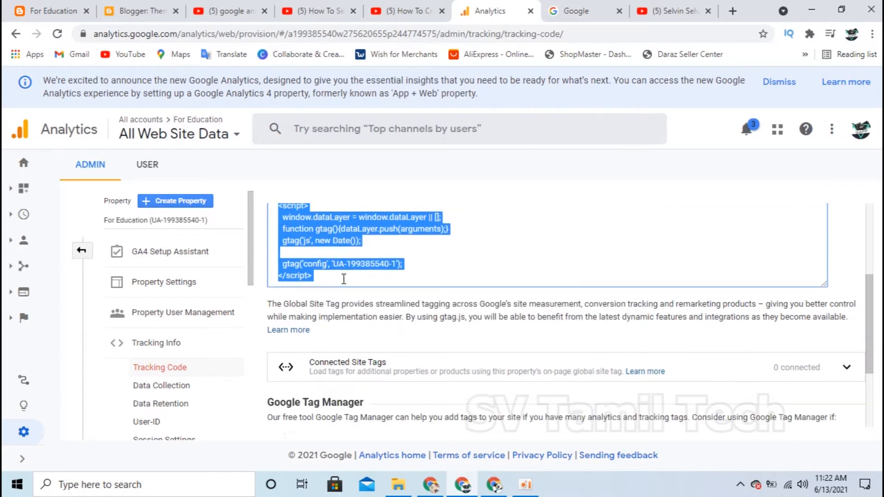
pyautogui.scroll(-3, 344, 279)
# Switch back to Blogger and open the HTML code of the Contempo Light theme for editing.
pyautogui.click(137, 5)
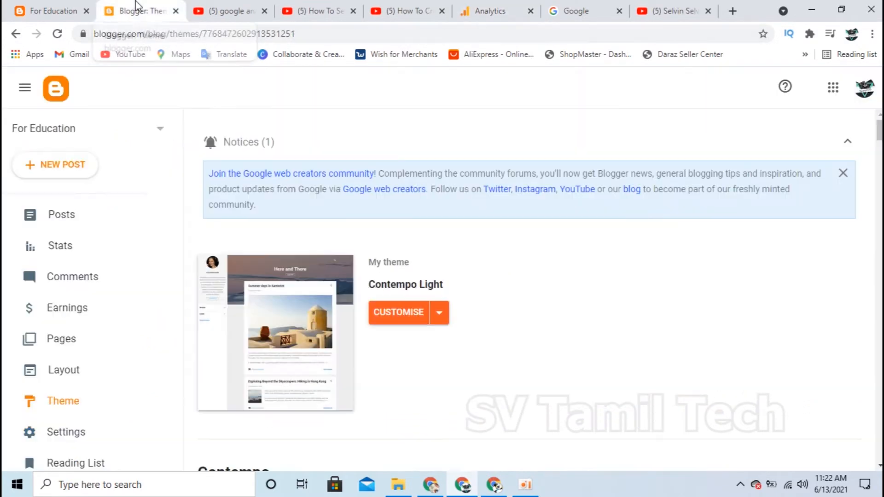
pyautogui.click(67, 406)
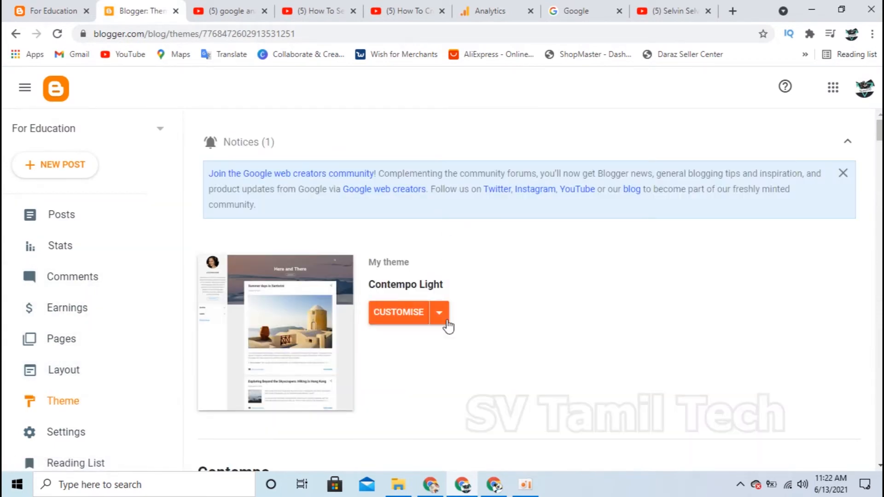
pyautogui.click(446, 318)
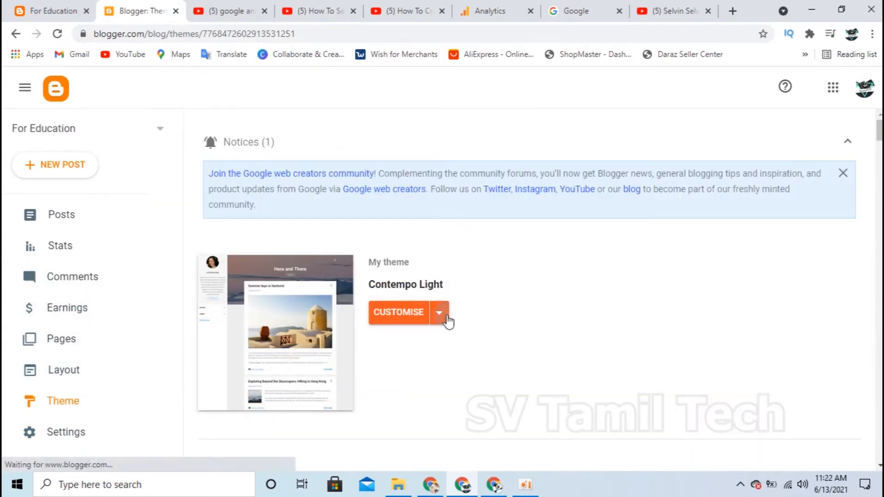
pyautogui.click(276, 416)
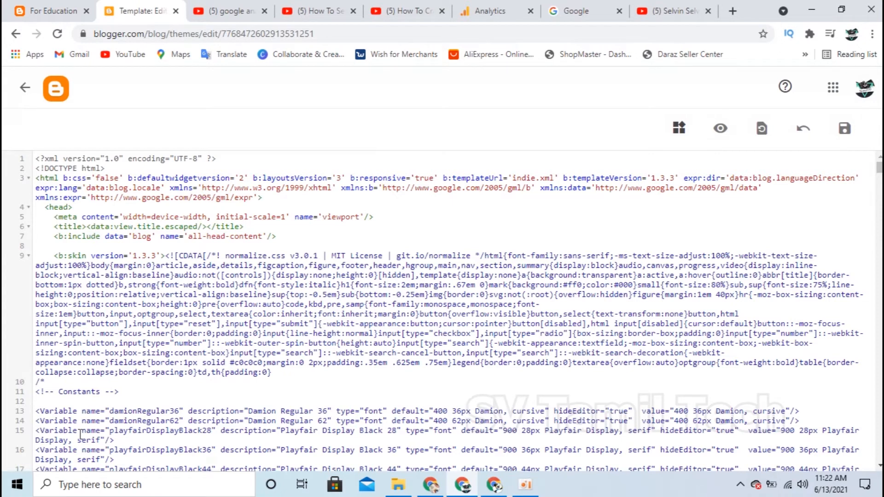
# Paste the copied global site tag on new lines directly below the opening <head> tag, save the theme and leave the code editor.
pyautogui.click(86, 211)
pyautogui.press('Return')
pyautogui.press('Return')
pyautogui.press('Return')
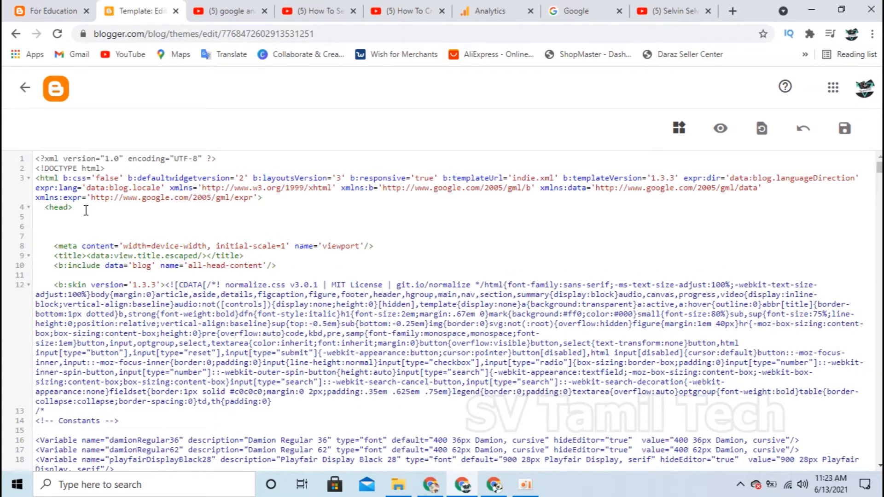
pyautogui.hotkey('ctrl', 'v')
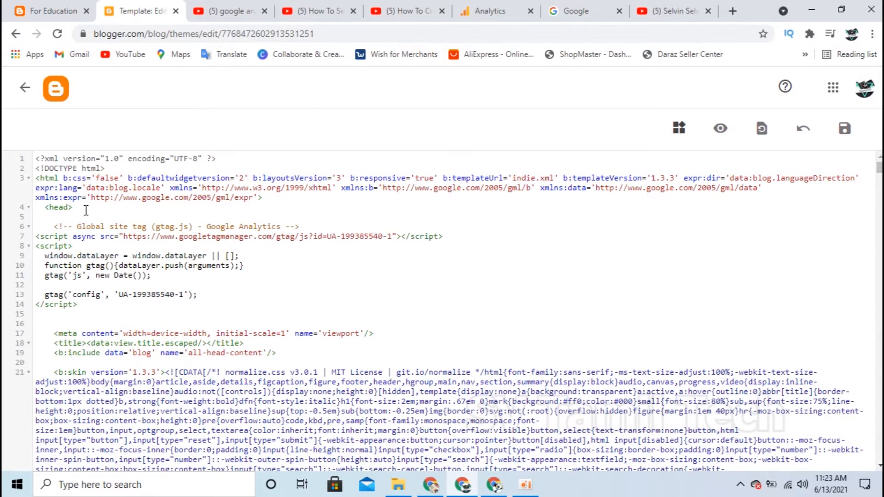
pyautogui.click(845, 133)
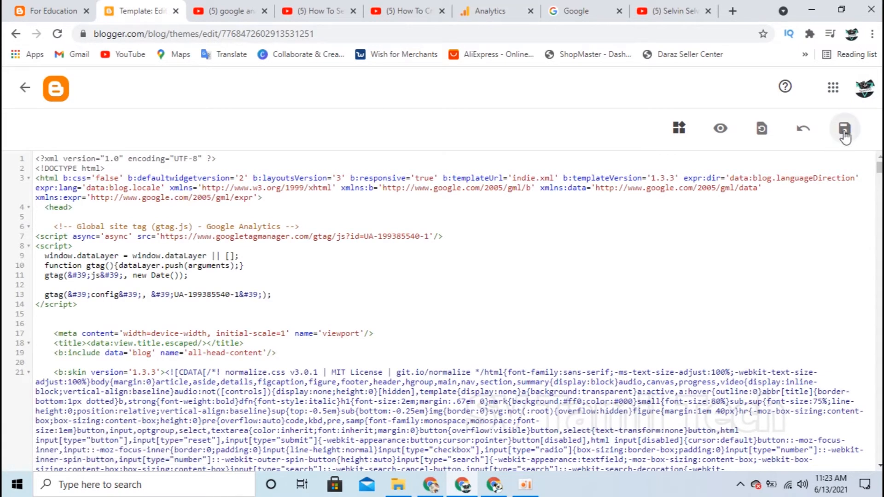
pyautogui.click(24, 92)
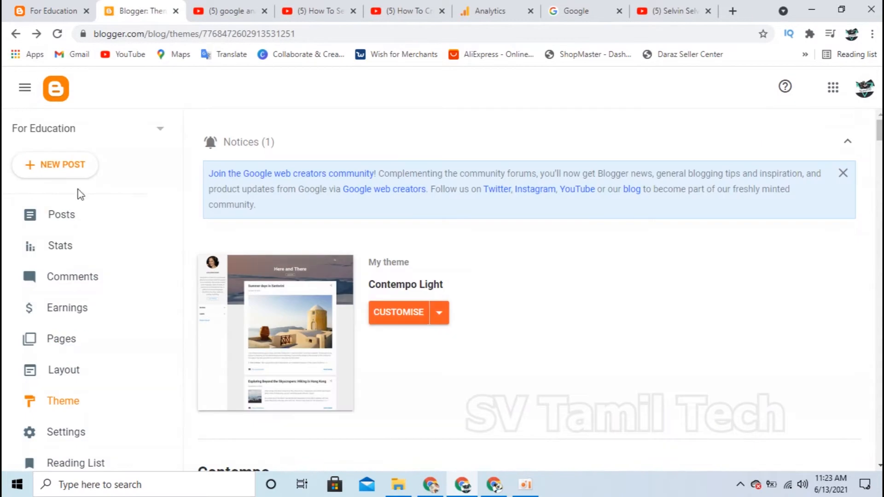
# Switch to Google Analytics and open the Home report of the For Education property.
pyautogui.click(508, 9)
pyautogui.scroll(5, 374, 352)
pyautogui.scroll(-5, 375, 353)
pyautogui.scroll(5, 376, 353)
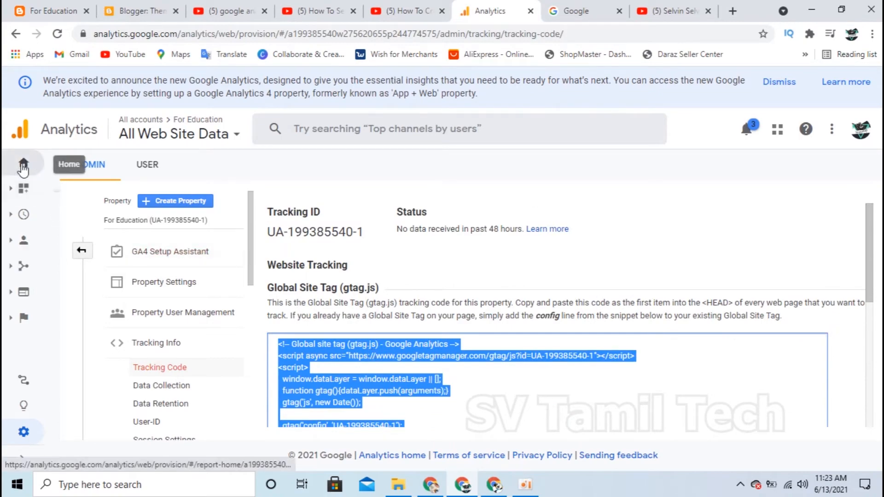
pyautogui.click(22, 167)
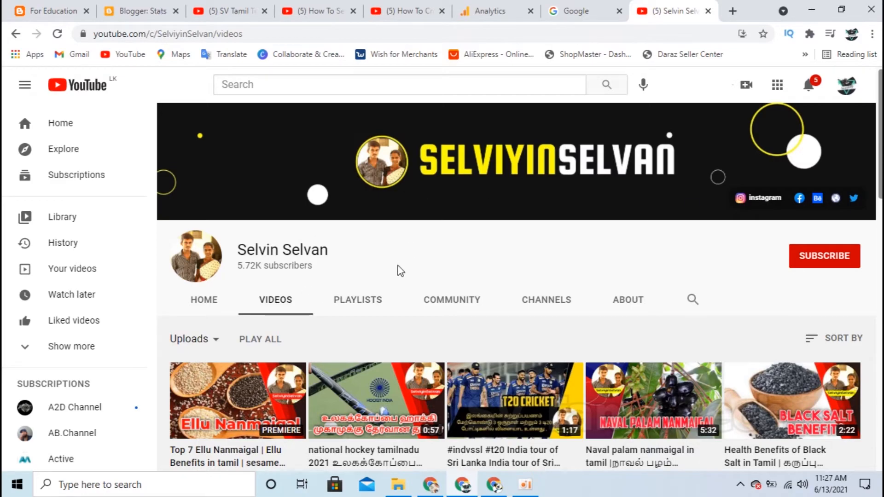
# Examine the uploaded videos on the YouTube channel's Videos page.
pyautogui.scroll(-5, 397, 269)
pyautogui.scroll(5, 397, 269)
pyautogui.scroll(-8, 397, 273)
pyautogui.scroll(8, 396, 273)
pyautogui.scroll(-4, 275, 305)
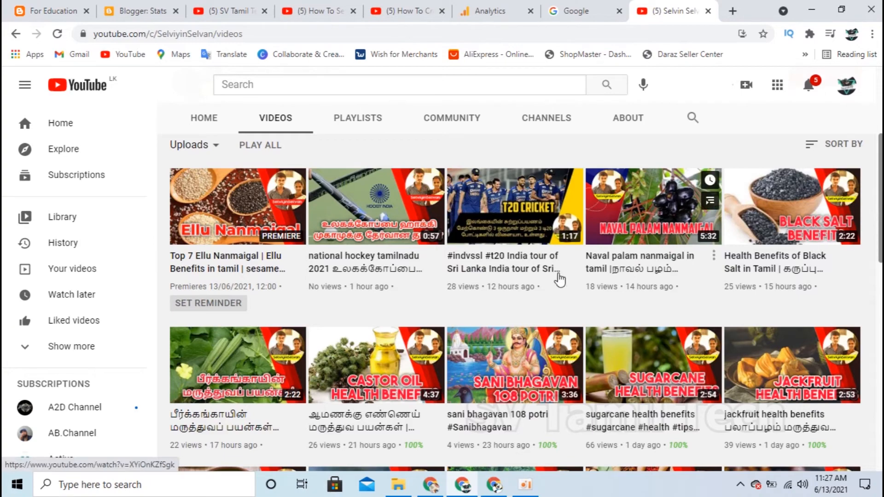
pyautogui.scroll(-3, 468, 310)
pyautogui.scroll(-15, 521, 350)
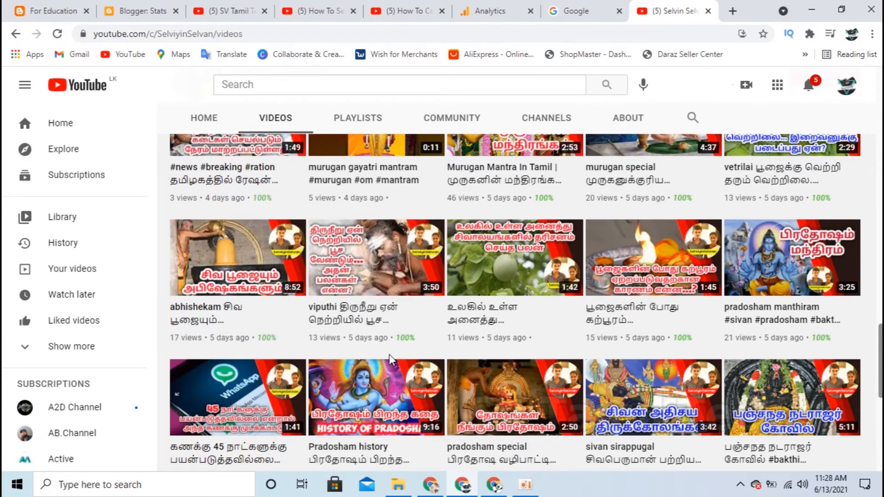
pyautogui.scroll(20, 390, 352)
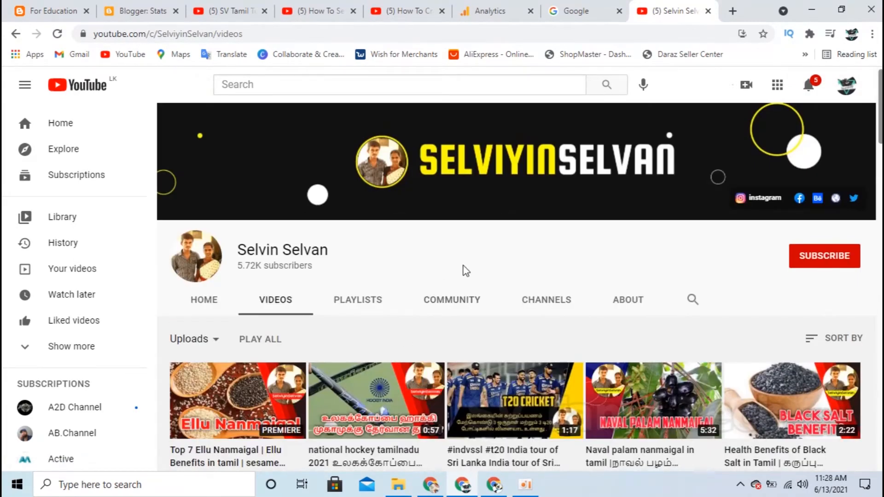
# Subscribe to the YouTube channel and set its notifications to All.
pyautogui.click(792, 257)
pyautogui.click(849, 258)
pyautogui.click(832, 286)
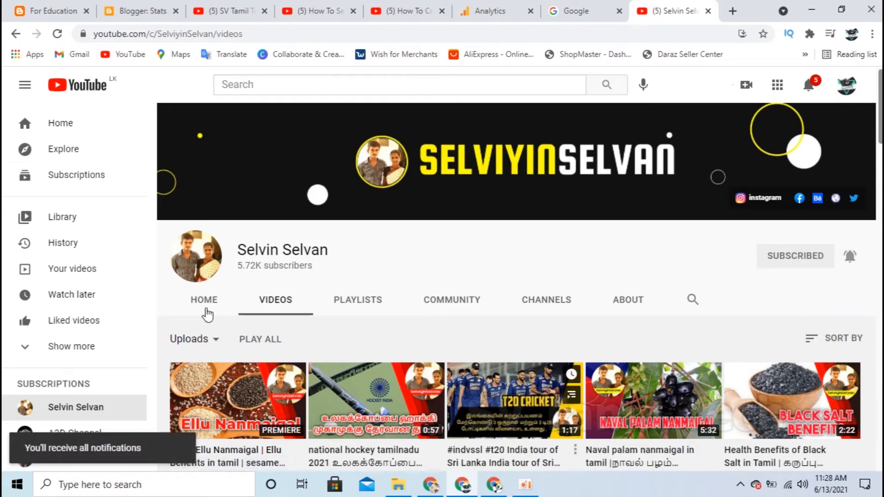
pyautogui.tripleClick(364, 268)
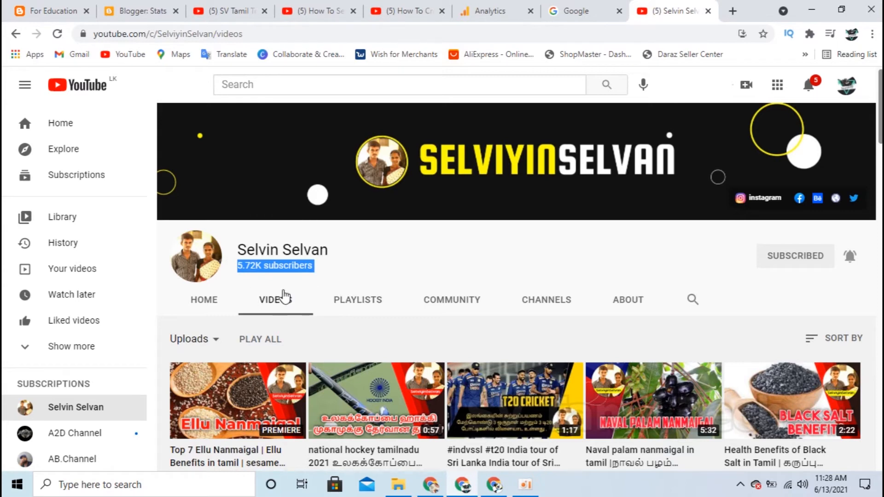
pyautogui.click(417, 257)
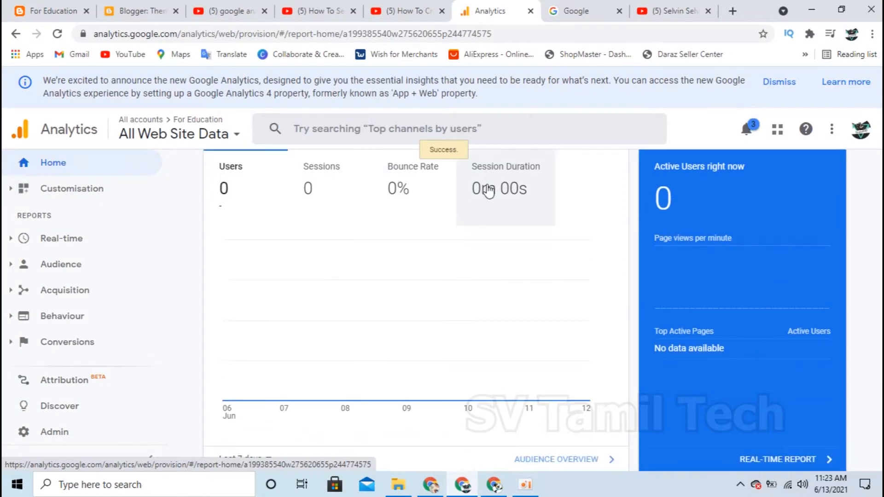
# Examine the Analytics Home cards for users, acquisition, retention, locations, devices and pages, and open the list of accounts, properties and views.
pyautogui.scroll(-5, 485, 189)
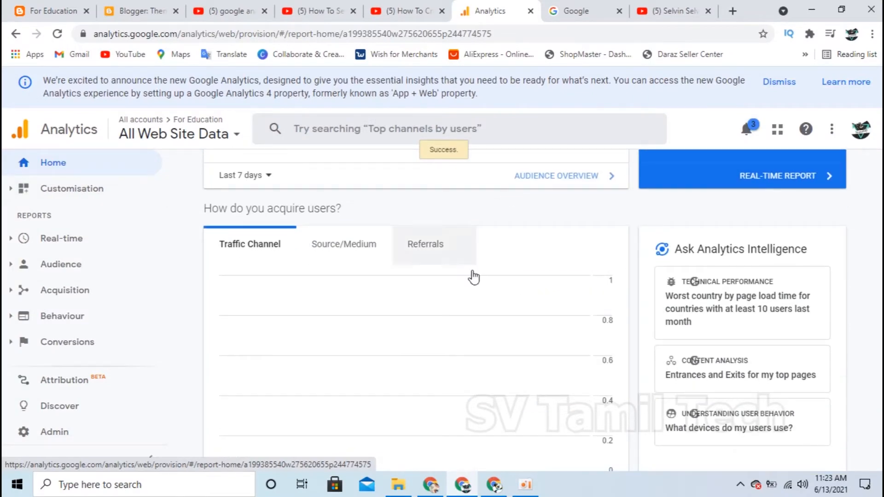
pyautogui.scroll(5, 467, 311)
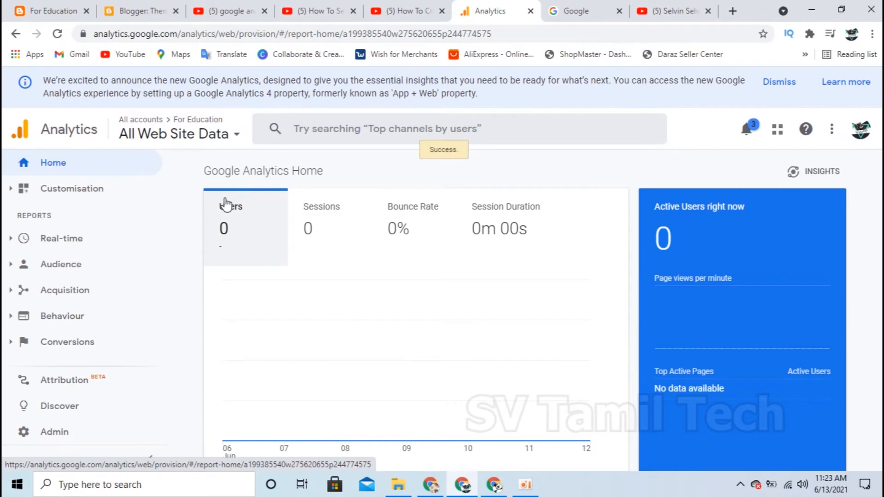
pyautogui.scroll(-3, 251, 240)
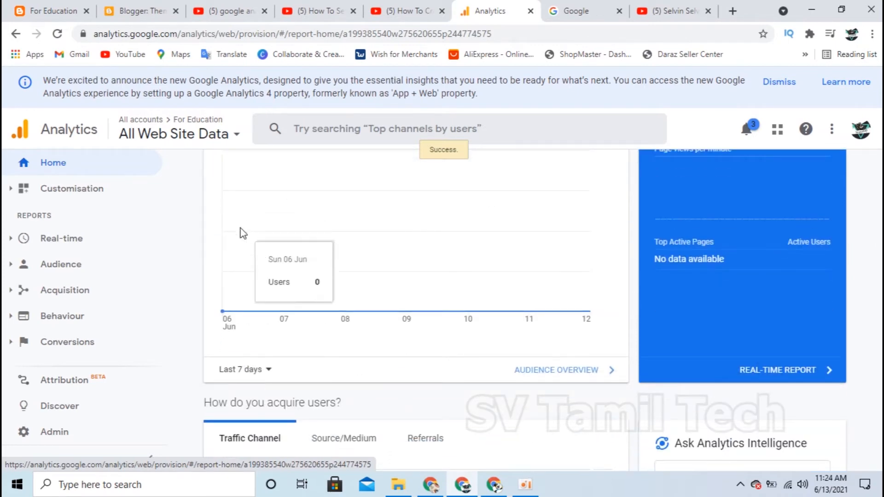
pyautogui.scroll(3, 240, 230)
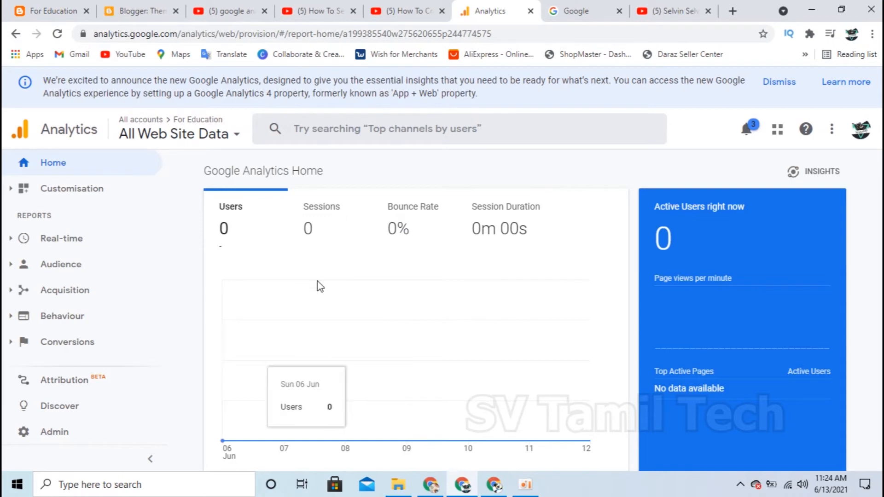
pyautogui.scroll(-10, 438, 304)
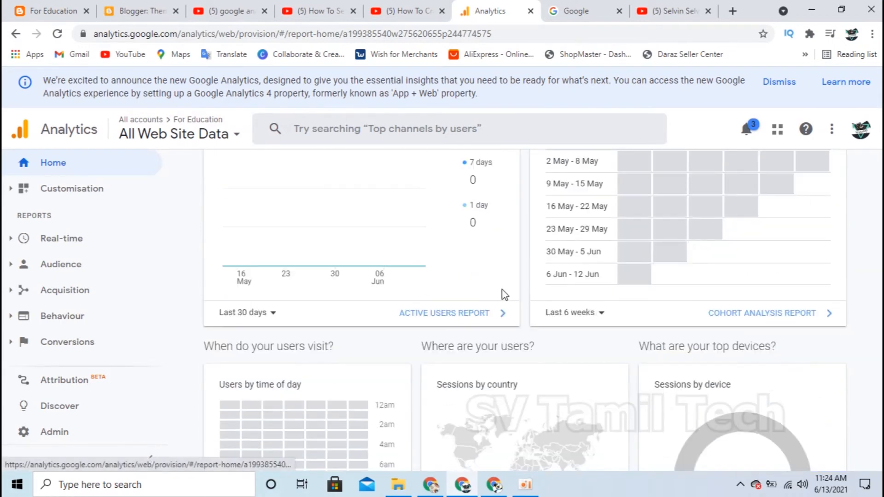
pyautogui.scroll(2, 681, 294)
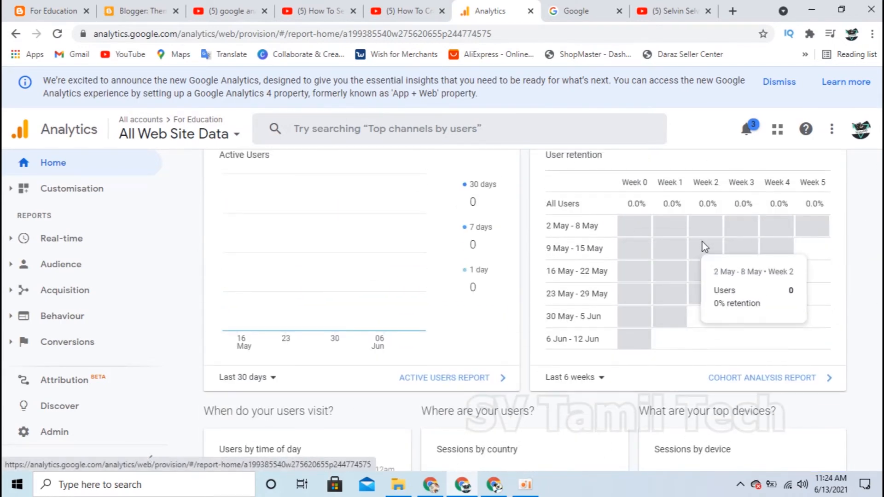
pyautogui.scroll(5, 670, 335)
pyautogui.scroll(-12, 653, 335)
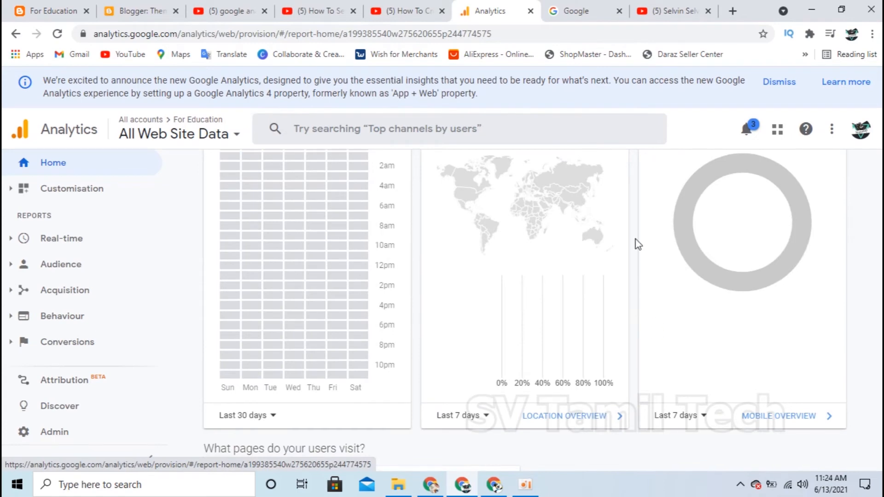
pyautogui.scroll(3, 718, 299)
pyautogui.scroll(-9, 691, 322)
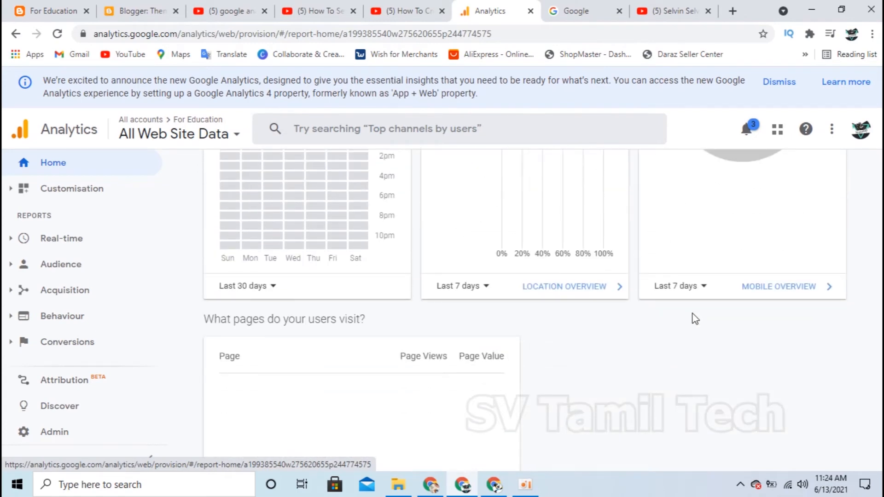
pyautogui.scroll(6, 397, 308)
pyautogui.scroll(-7, 367, 321)
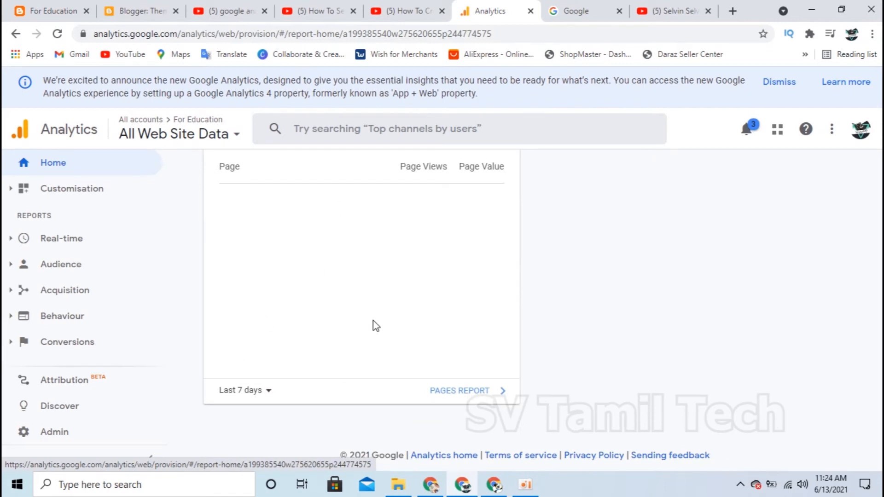
pyautogui.scroll(10, 375, 325)
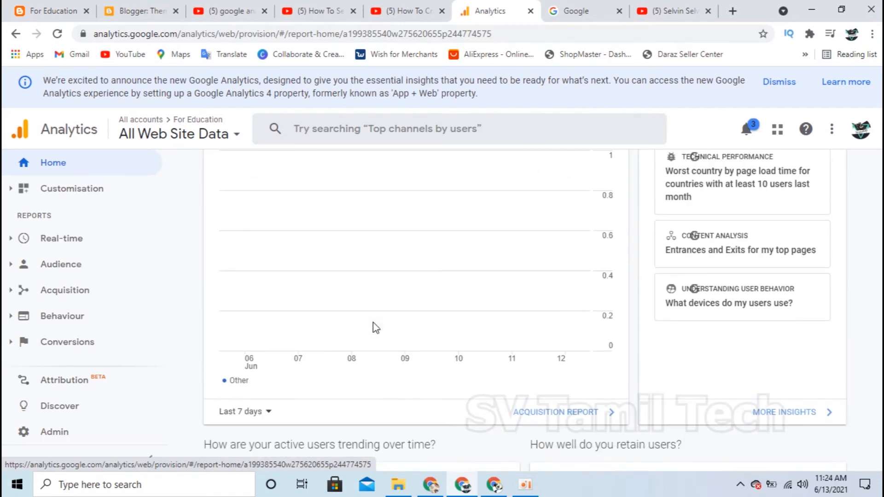
pyautogui.scroll(8, 374, 326)
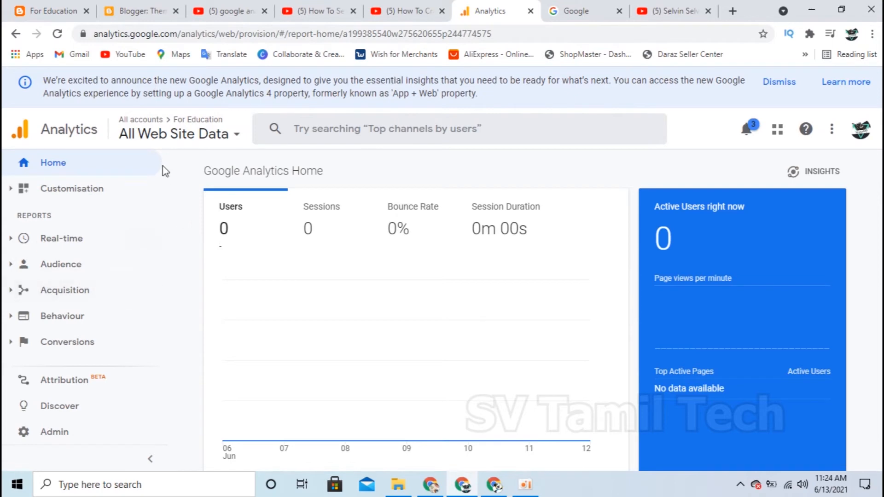
pyautogui.click(242, 135)
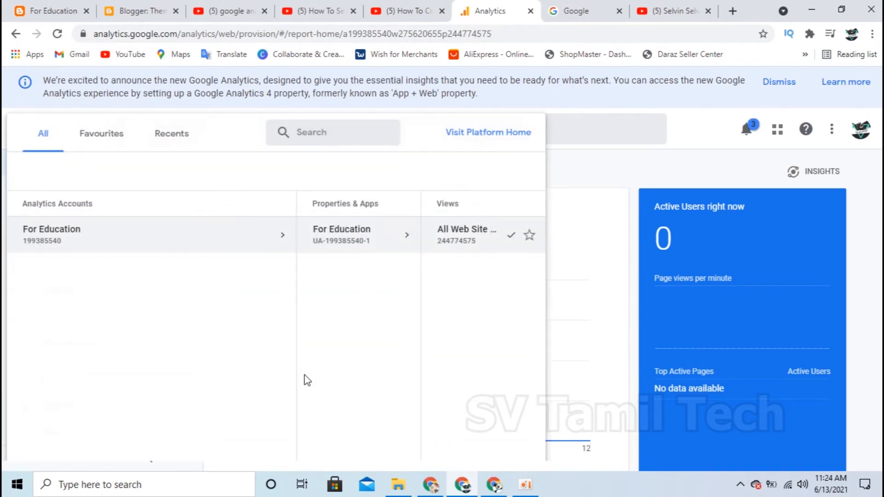
# Open the form for creating a new property in the Analytics Admin settings and examine its property details and creation limit.
pyautogui.click(569, 303)
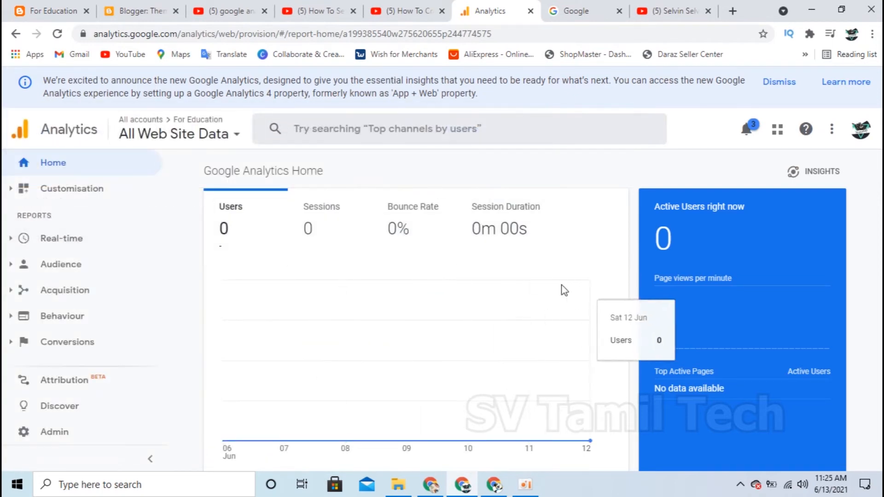
pyautogui.click(67, 436)
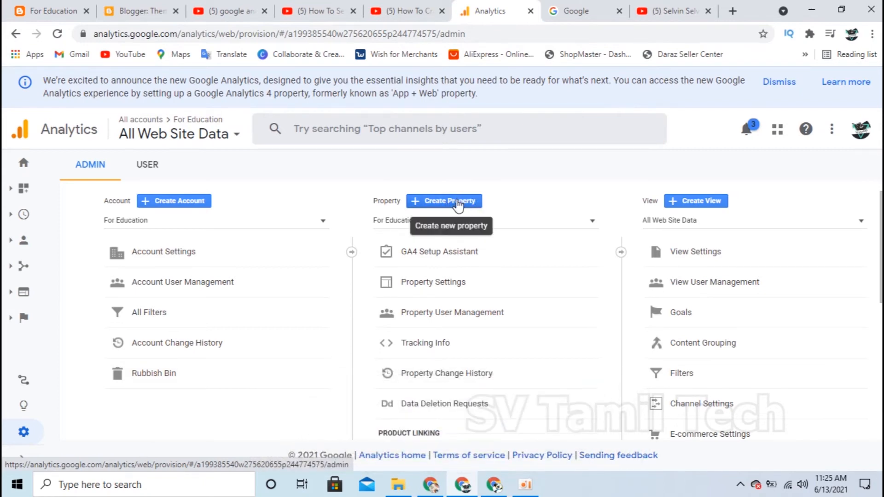
pyautogui.click(459, 203)
pyautogui.scroll(-4, 320, 262)
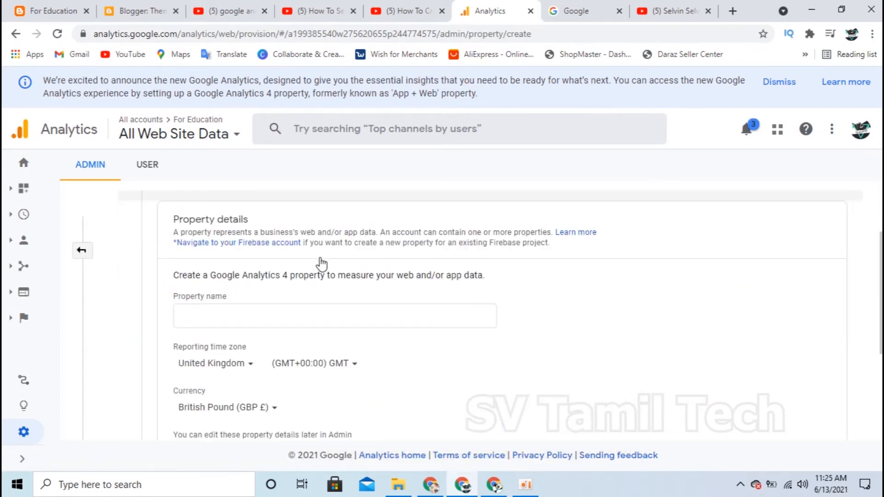
pyautogui.scroll(2, 294, 264)
pyautogui.scroll(1, 221, 296)
pyautogui.scroll(-4, 606, 325)
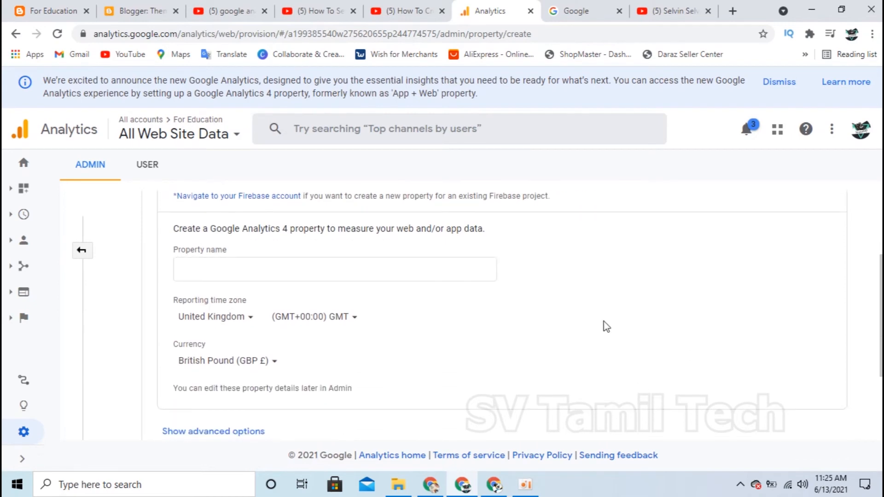
pyautogui.scroll(2, 311, 338)
pyautogui.scroll(-2, 336, 328)
pyautogui.scroll(5, 191, 290)
pyautogui.scroll(-5, 200, 288)
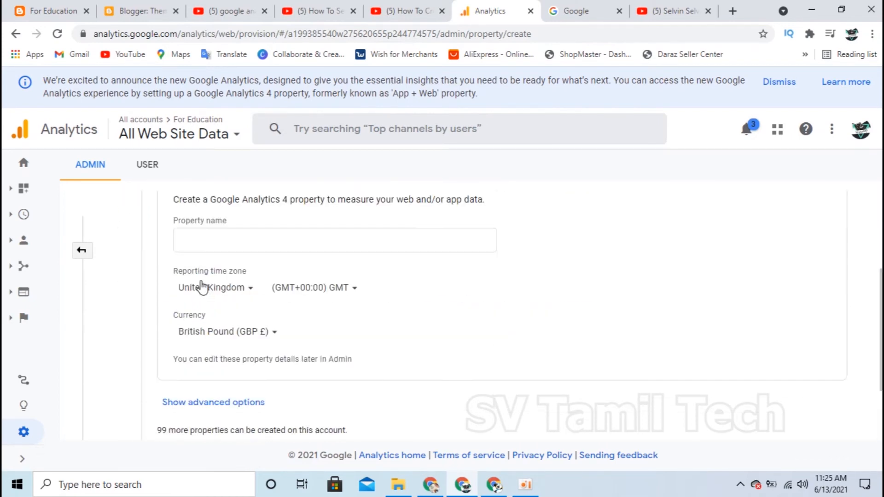
pyautogui.moveTo(229, 348); pyautogui.dragTo(307, 351)
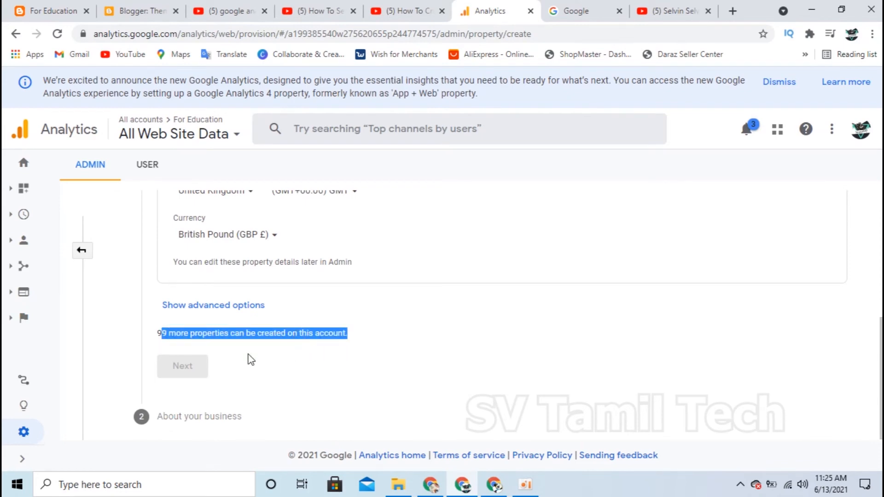
pyautogui.scroll(5, 251, 360)
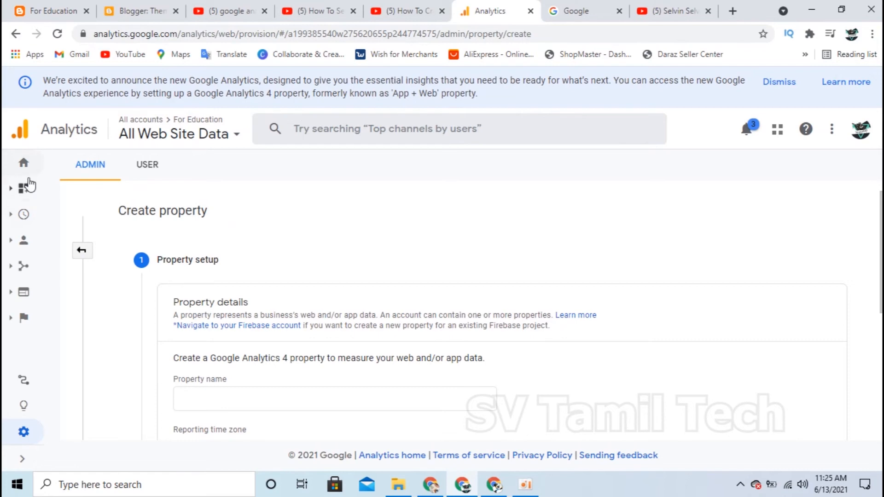
# Return to Analytics Home and review the list of accounts, properties and views.
pyautogui.click(23, 164)
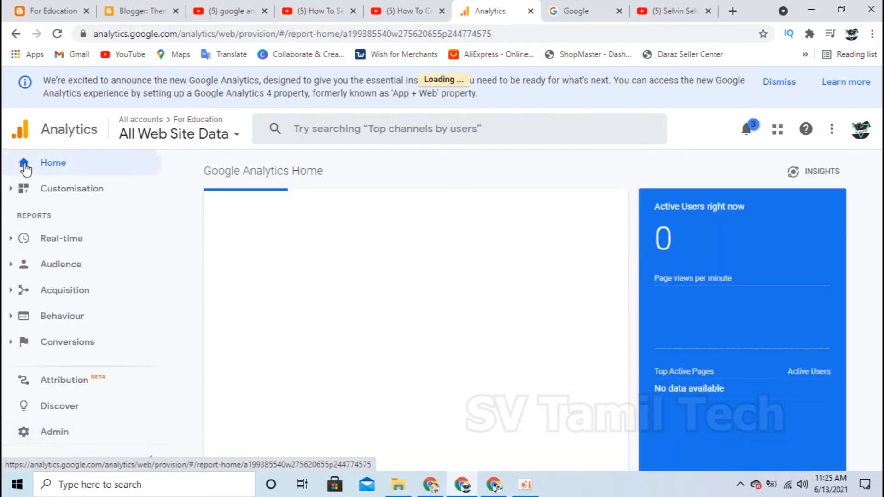
pyautogui.click(228, 141)
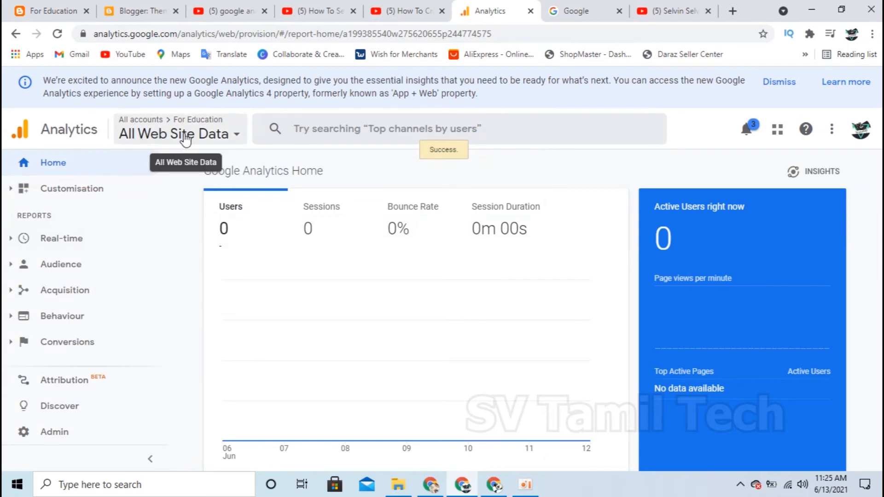
pyautogui.click(219, 138)
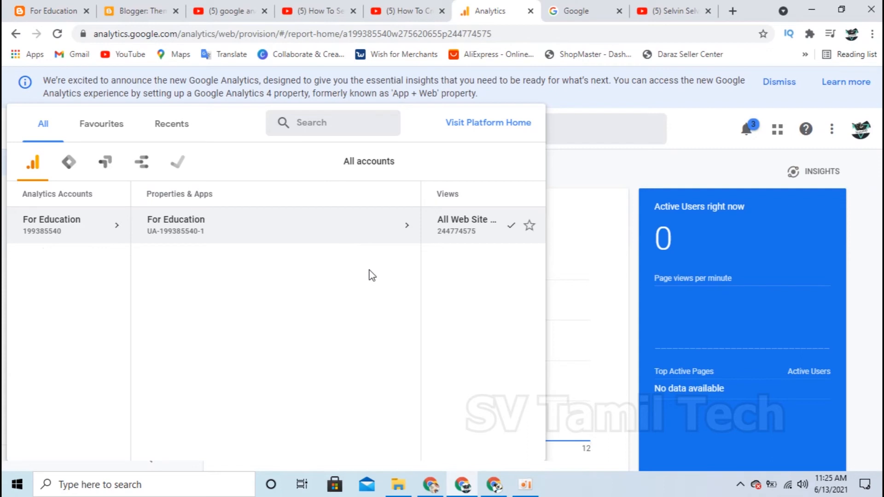
pyautogui.click(604, 227)
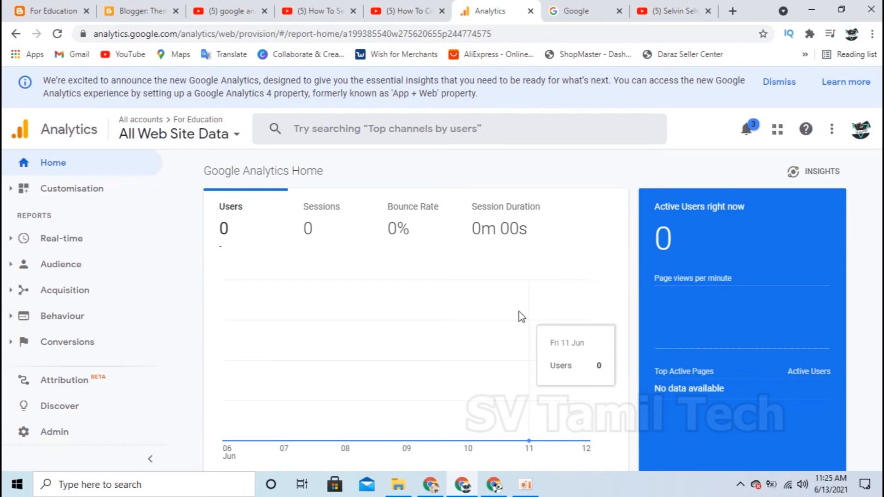
# Open the Real-time Overview report and examine its active users and page views sections.
pyautogui.click(54, 243)
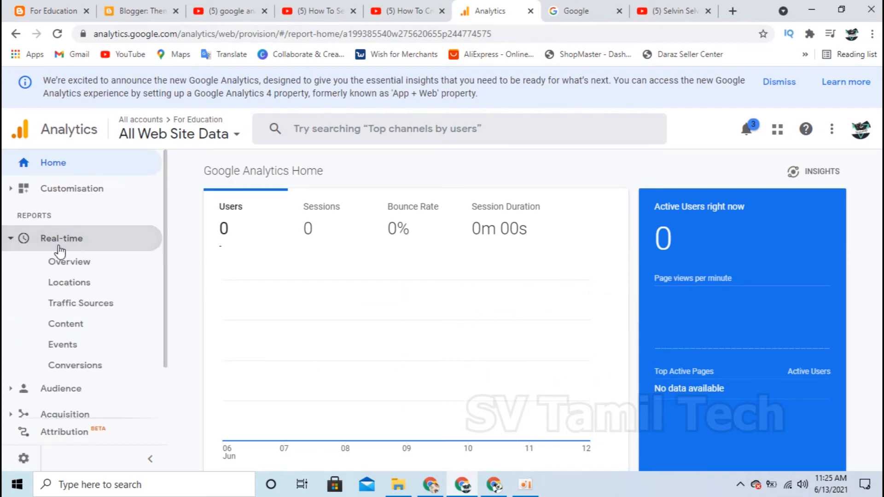
pyautogui.click(64, 264)
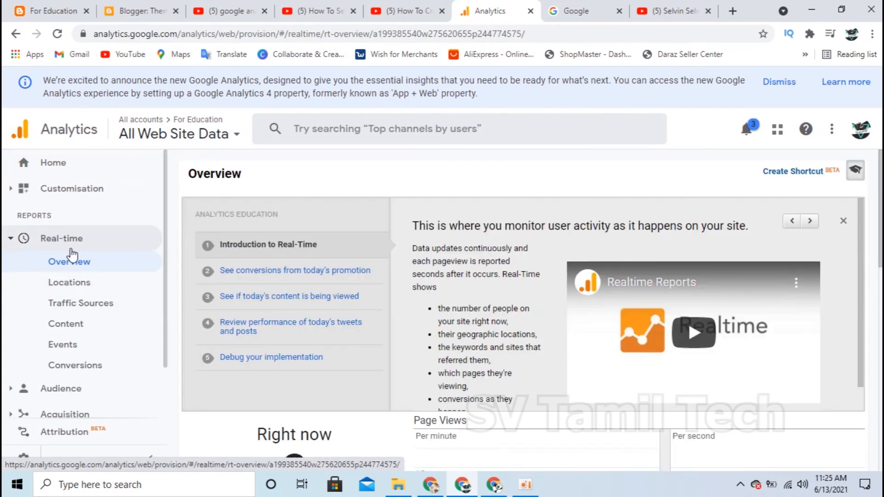
pyautogui.scroll(-2, 310, 324)
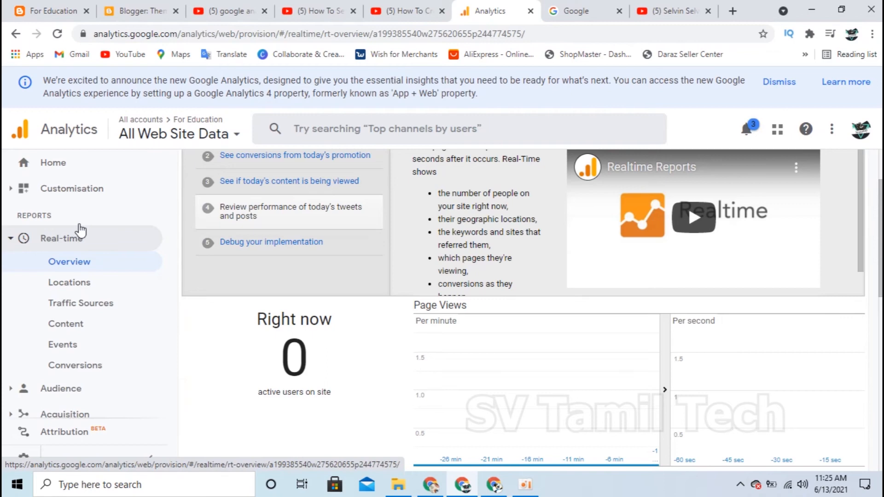
pyautogui.scroll(-3, 69, 198)
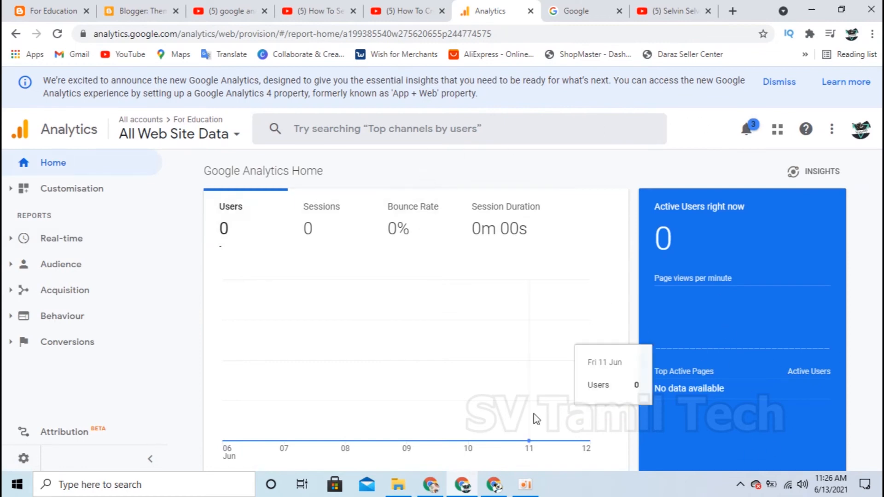
# Compare the For Education blog's Stats page in Blogger with the Google Analytics Home report and its cards.
pyautogui.click(129, 9)
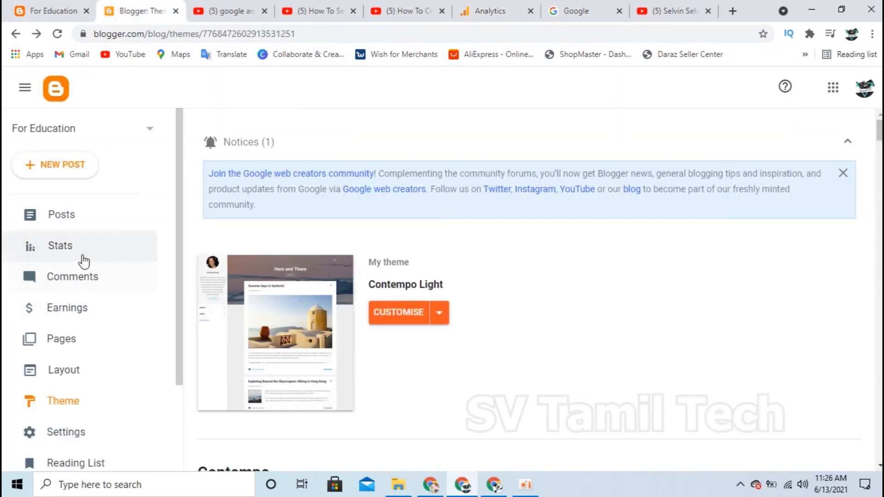
pyautogui.click(61, 247)
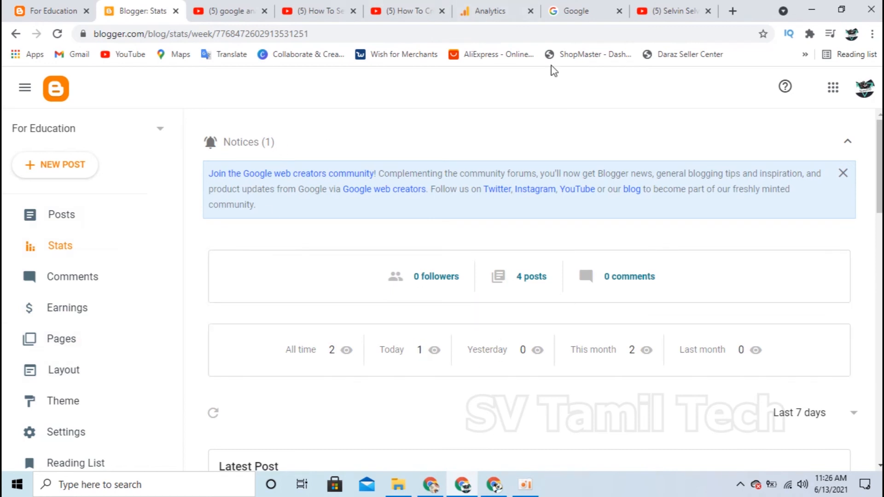
pyautogui.click(490, 11)
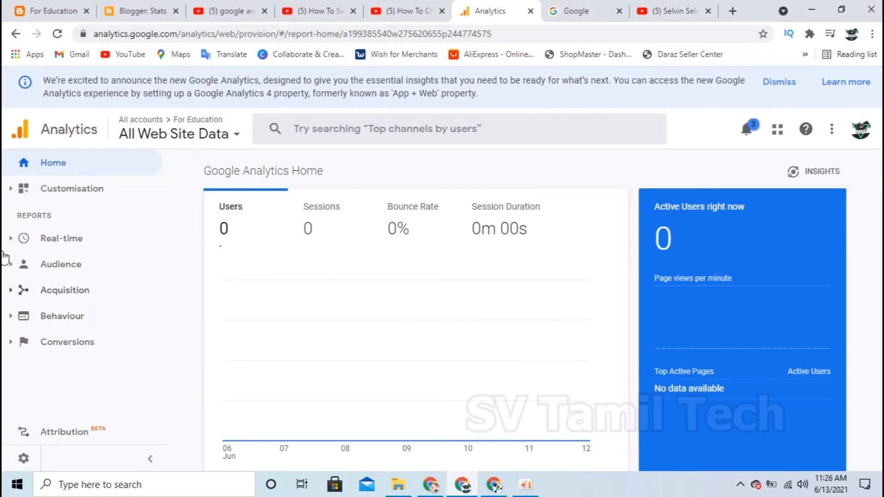
pyautogui.click(138, 10)
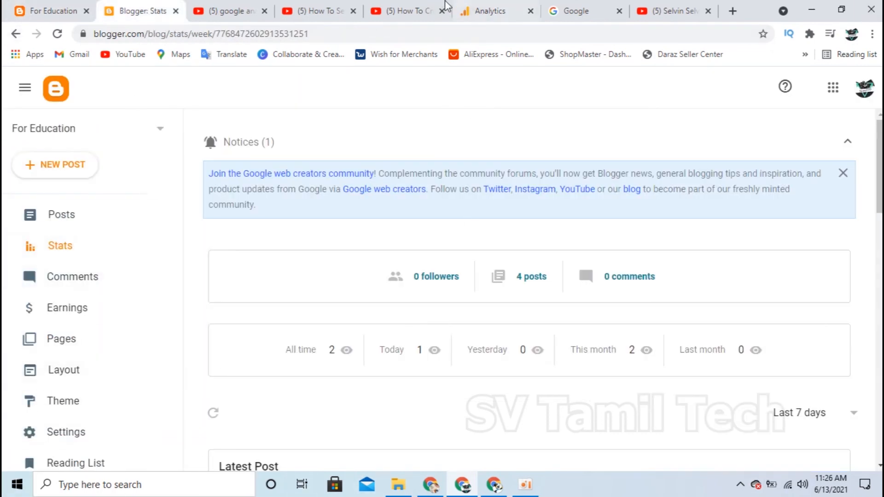
pyautogui.click(484, 11)
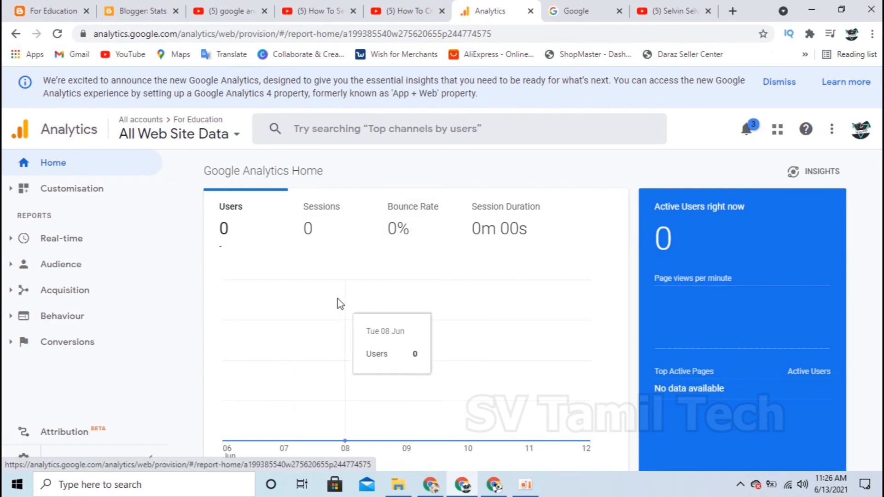
pyautogui.scroll(-10, 244, 258)
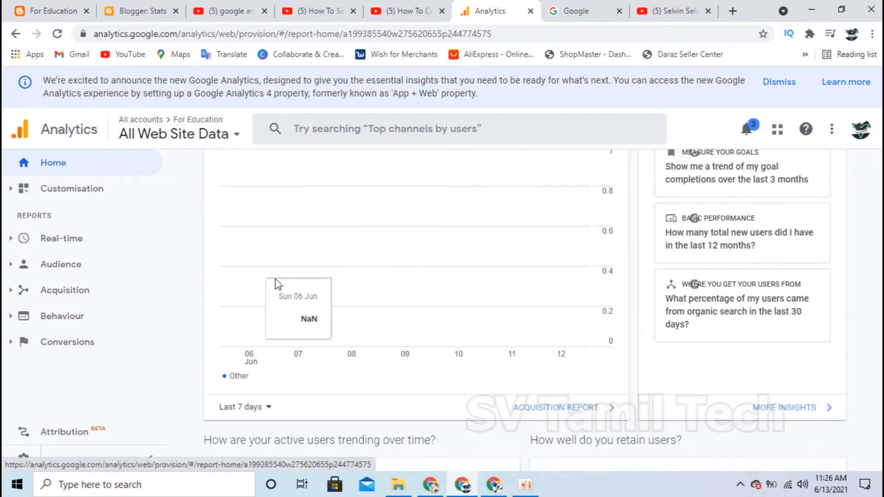
pyautogui.scroll(10, 267, 283)
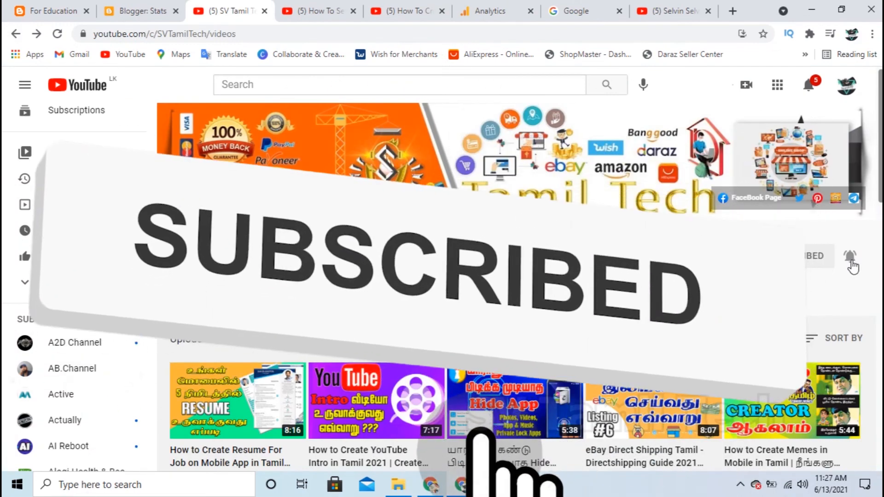
# Browse the uploaded videos on the SV Tamil Tech channel's Videos page in YouTube.
pyautogui.scroll(-15, 515, 276)
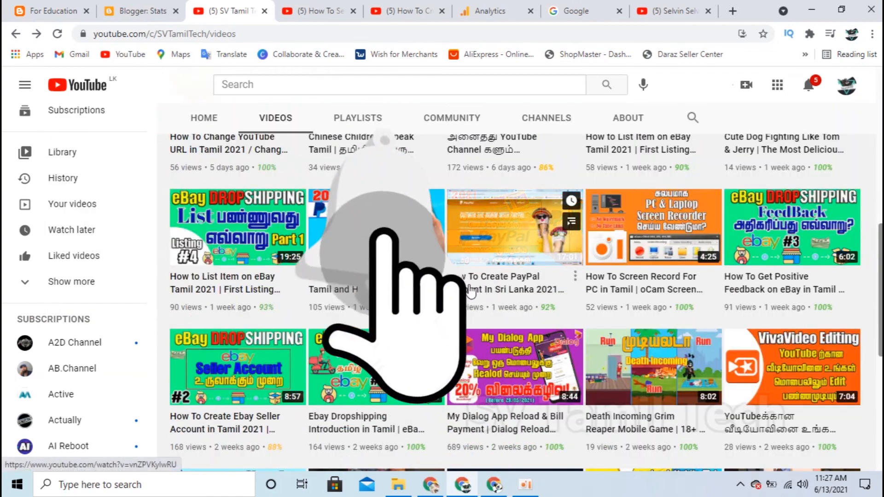
pyautogui.scroll(-5, 423, 286)
pyautogui.scroll(10, 423, 286)
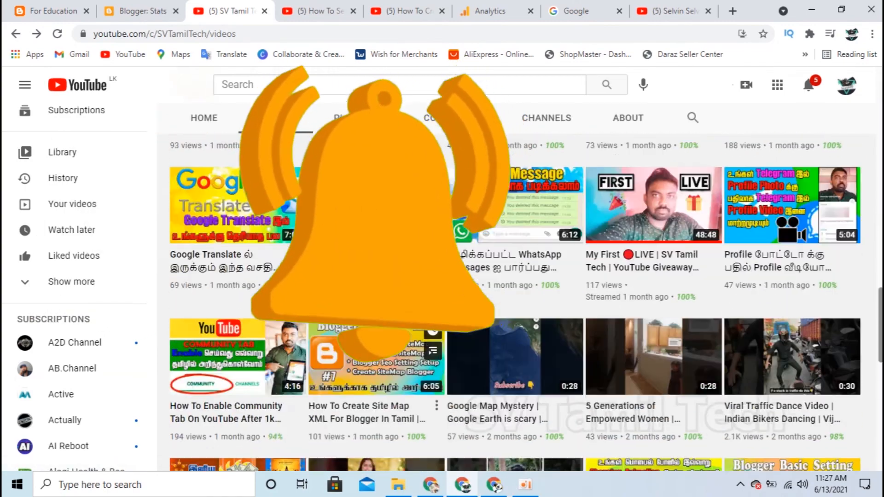
pyautogui.scroll(5, 422, 285)
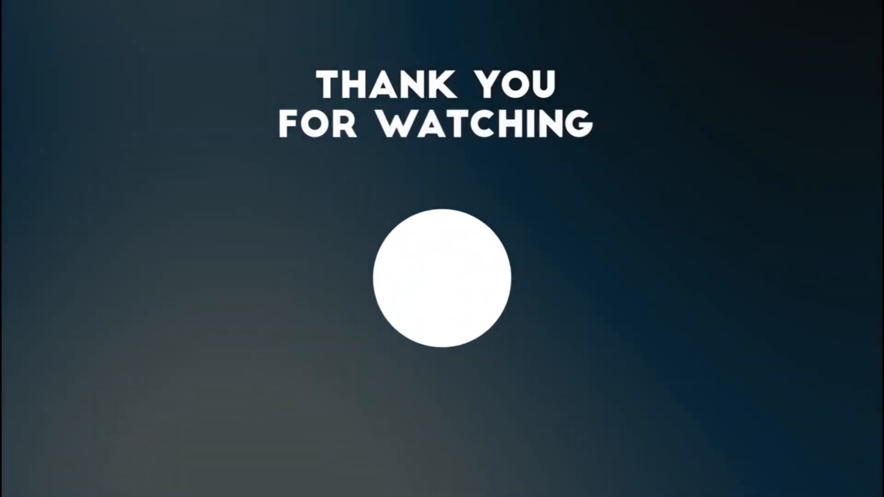